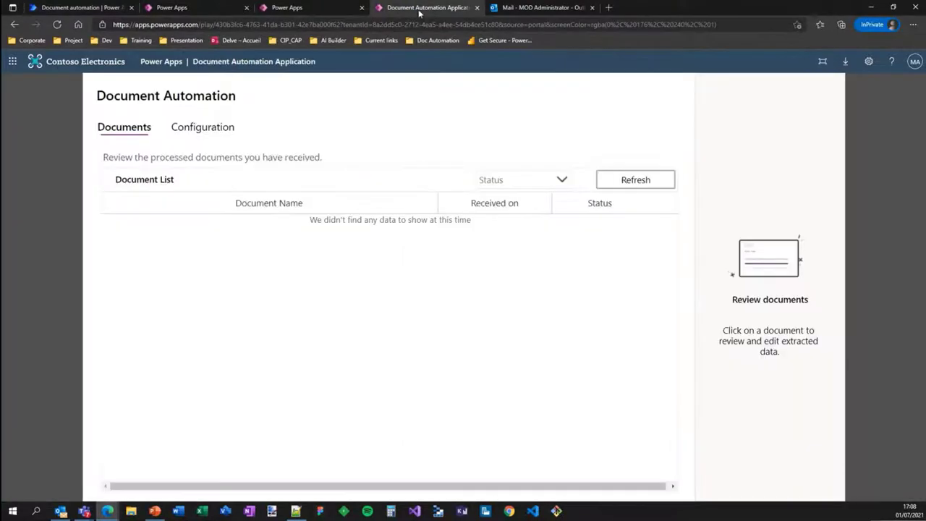
Step: Check that the Default configuration uses the Demo model, then go to the AI Builder Build page
left_click(201, 126)
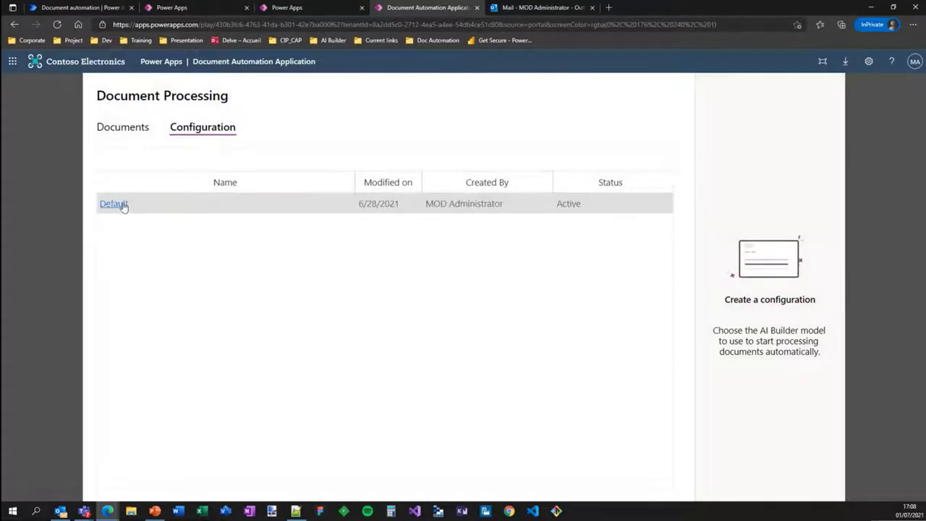
left_click(113, 204)
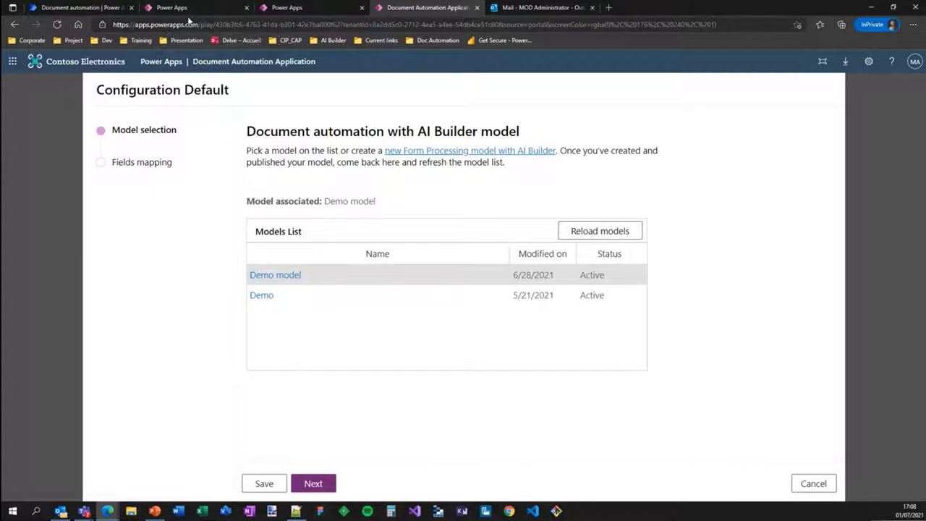
left_click(189, 11)
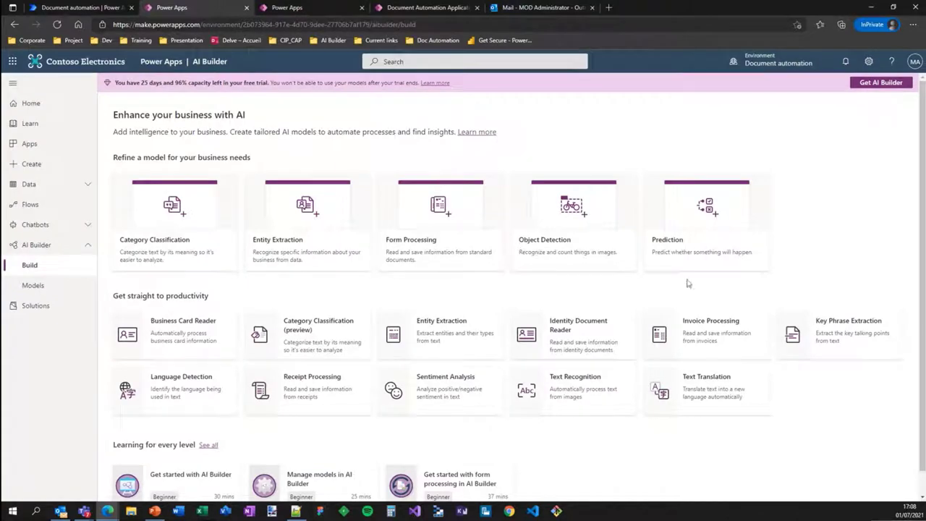
left_click(688, 331)
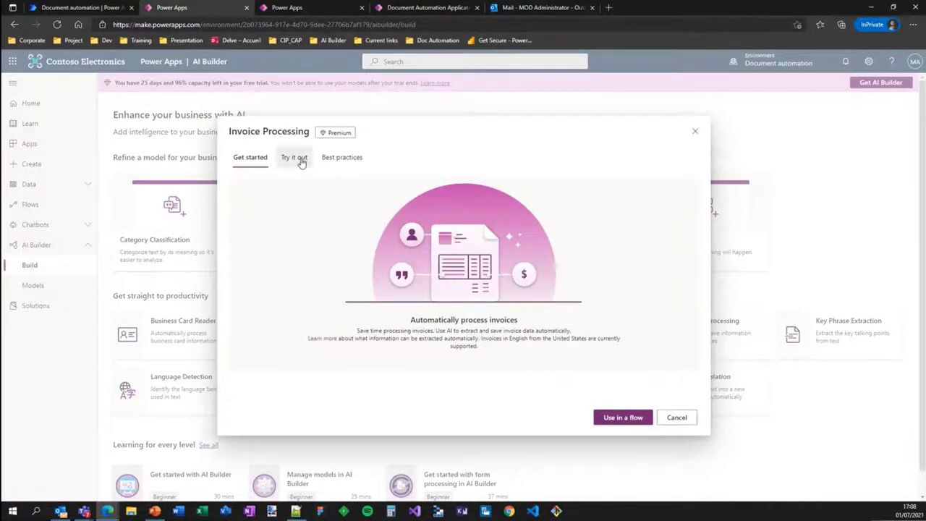
left_click(301, 158)
left_click(484, 370)
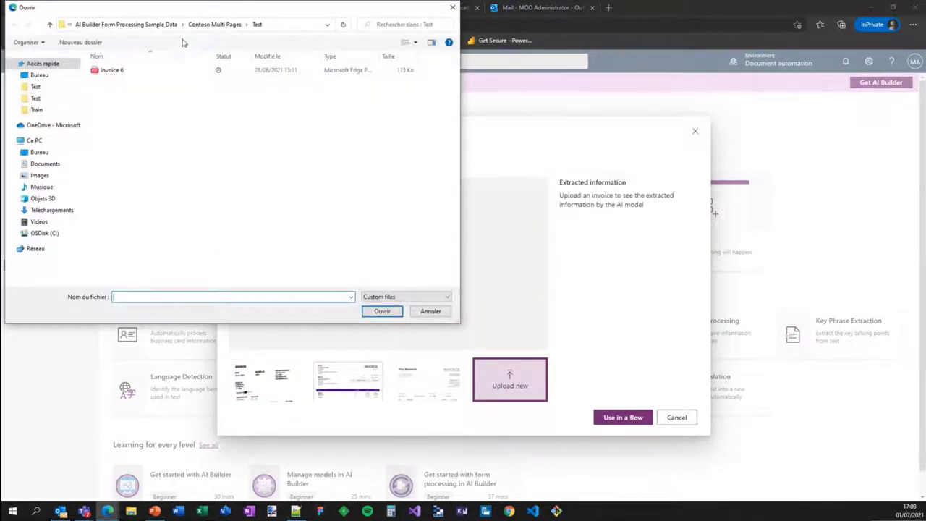
left_click(110, 71)
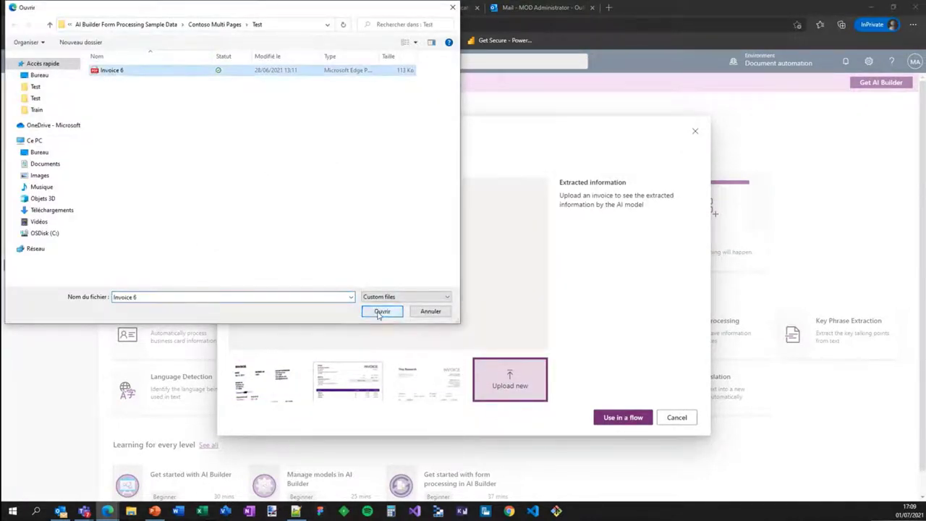
left_click(379, 313)
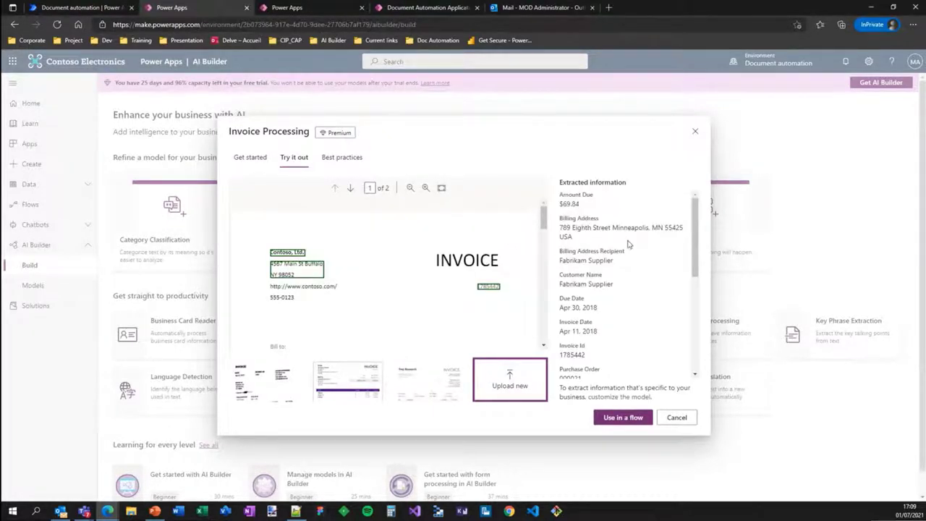
scroll(572, 238, "down", 1)
scroll(574, 230, "up", 1)
scroll(590, 334, "down", 5)
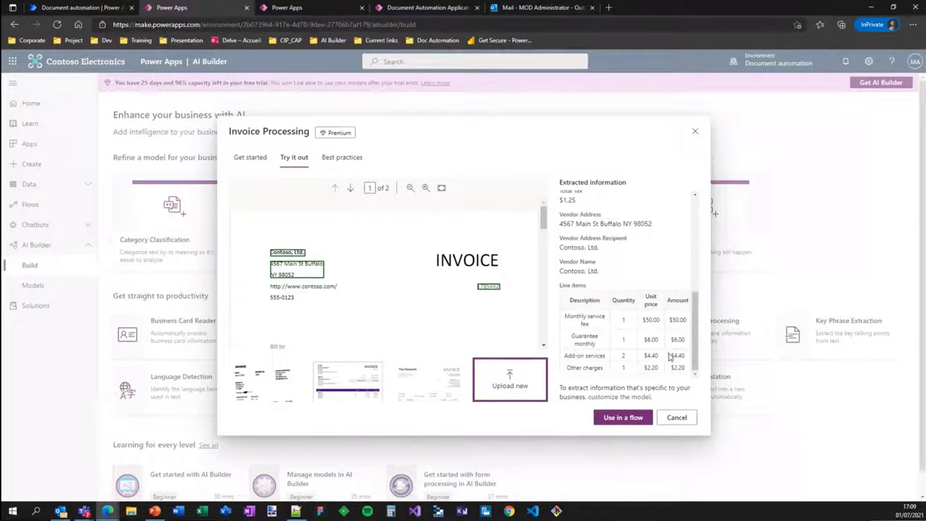
mouse_move(542, 219)
left_mouse_down()
mouse_move(542, 286)
mouse_move(542, 217)
left_mouse_up()
left_click(677, 418)
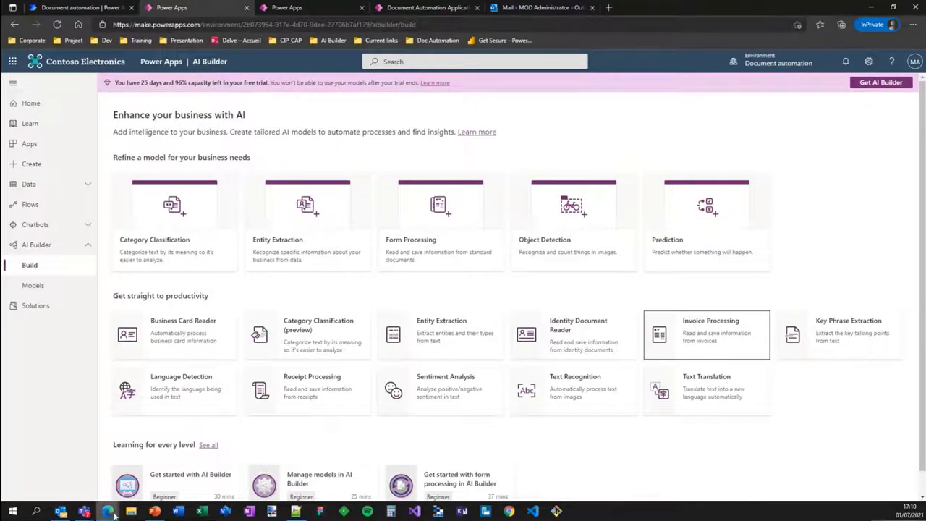
mouse_move(107, 511)
left_click(143, 488)
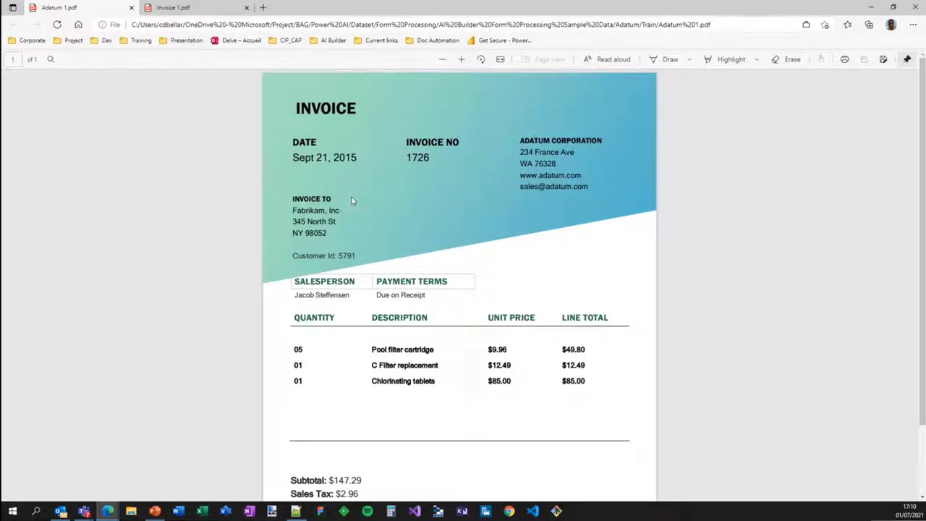
left_click(200, 9)
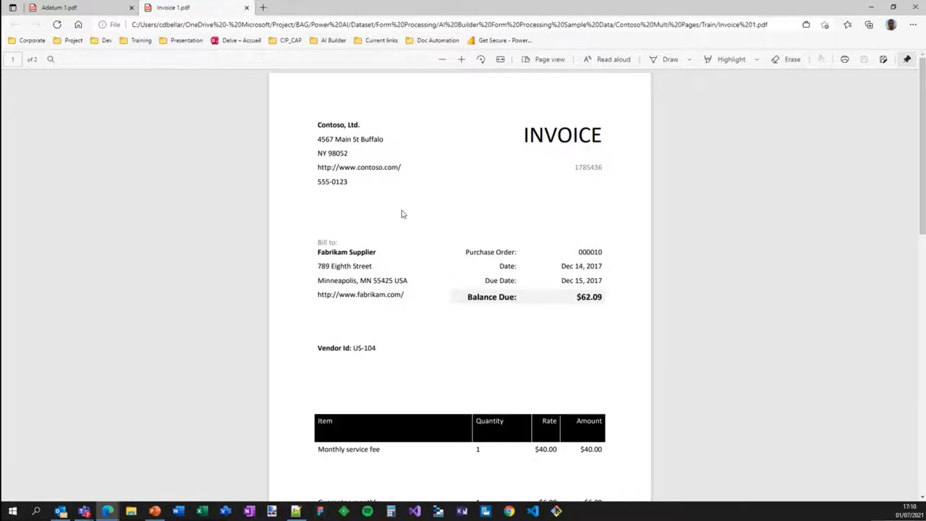
left_click(78, 6)
scroll(458, 209, "down", 1)
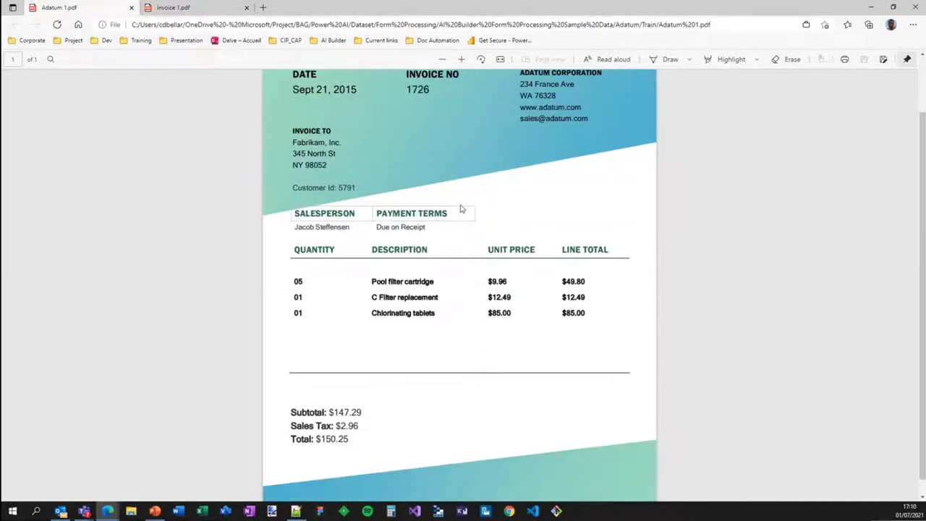
scroll(465, 207, "up", 1)
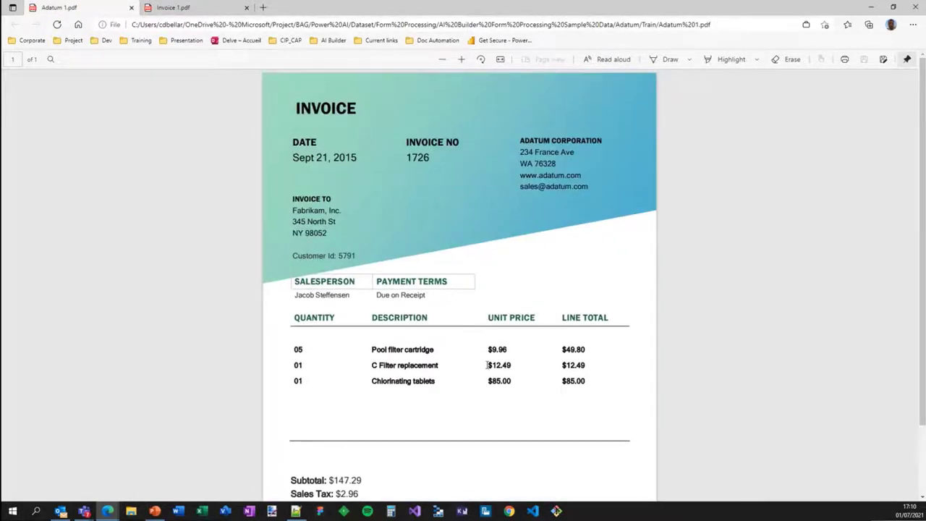
scroll(482, 321, "down", 1)
scroll(480, 306, "up", 1)
scroll(326, 405, "down", 1)
left_click(204, 8)
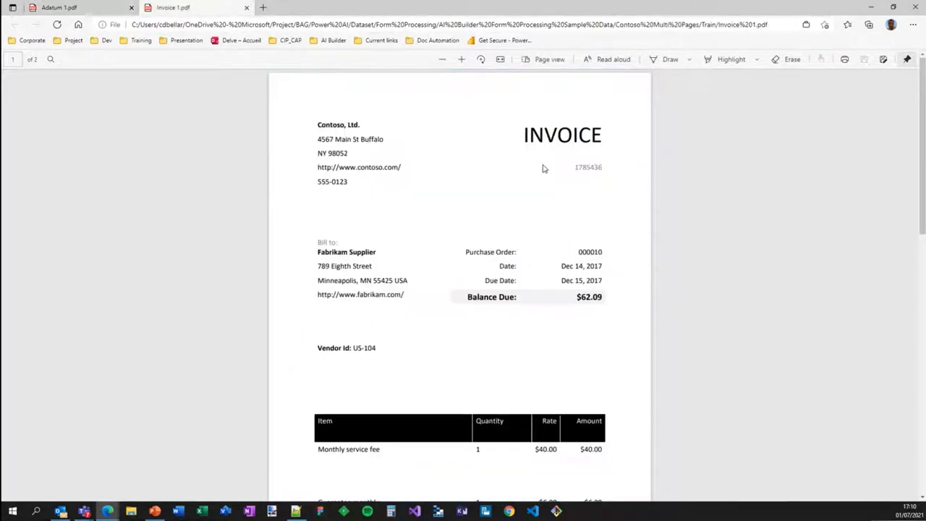
scroll(547, 202, "down", 5)
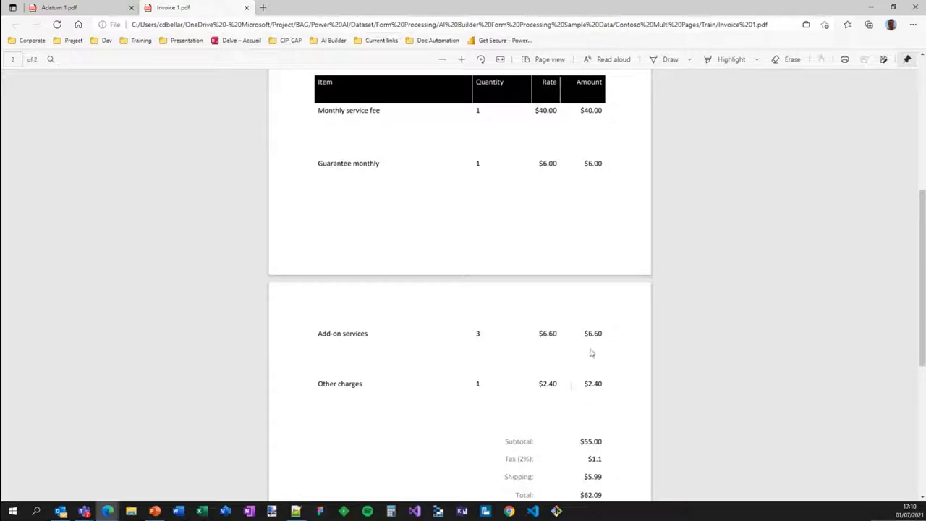
scroll(563, 365, "down", 1)
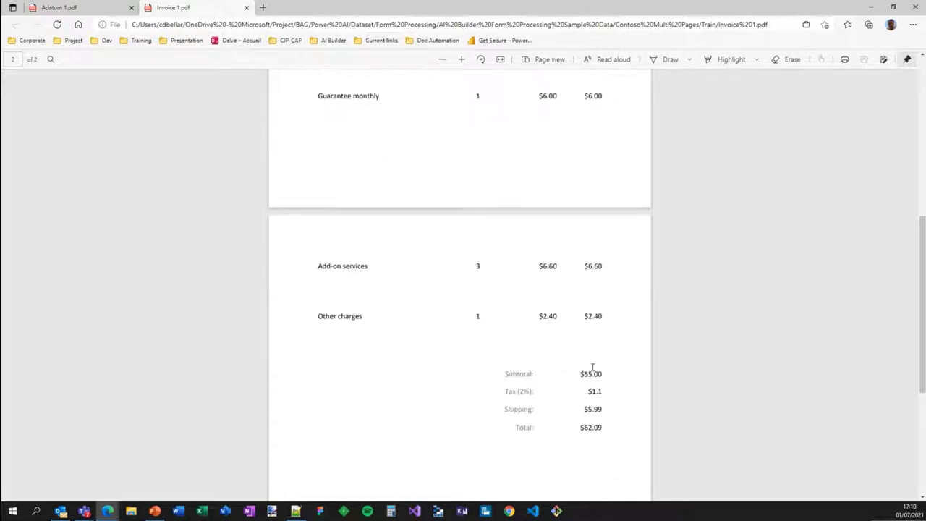
scroll(649, 369, "up", 6)
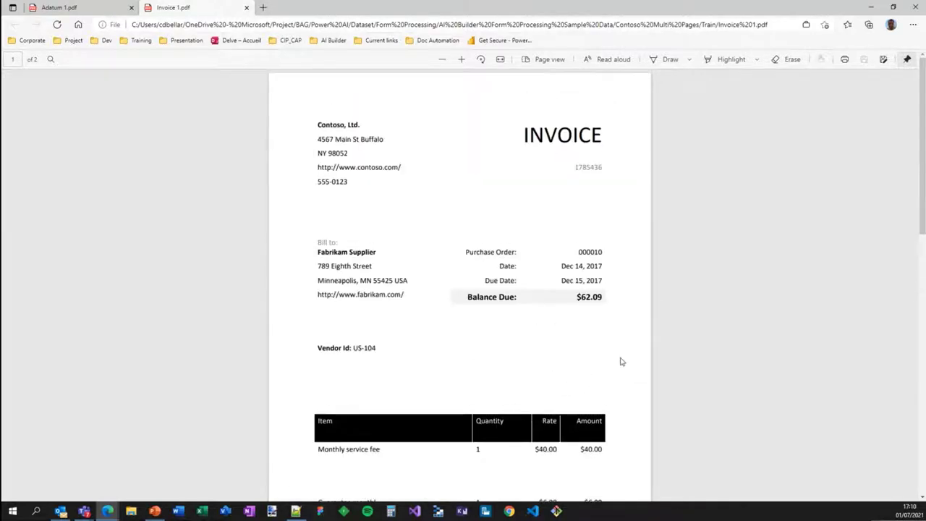
mouse_move(110, 509)
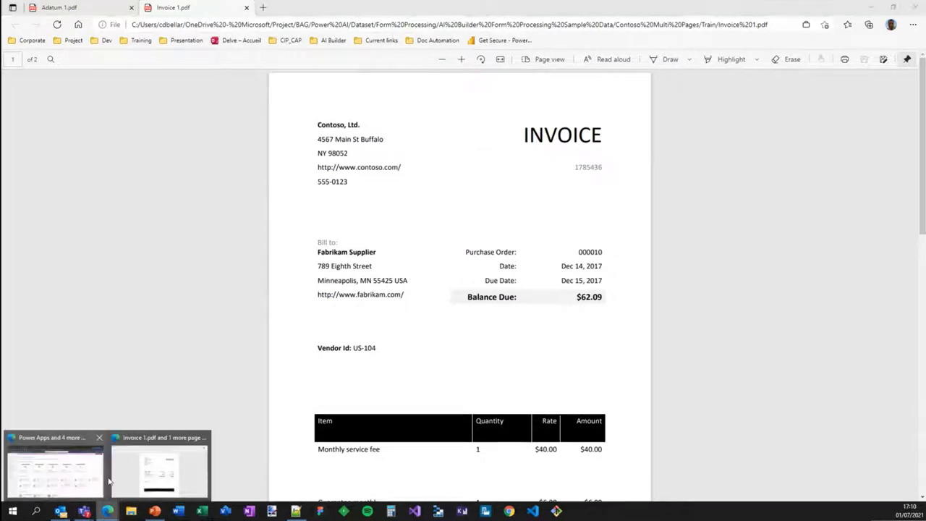
left_click(55, 467)
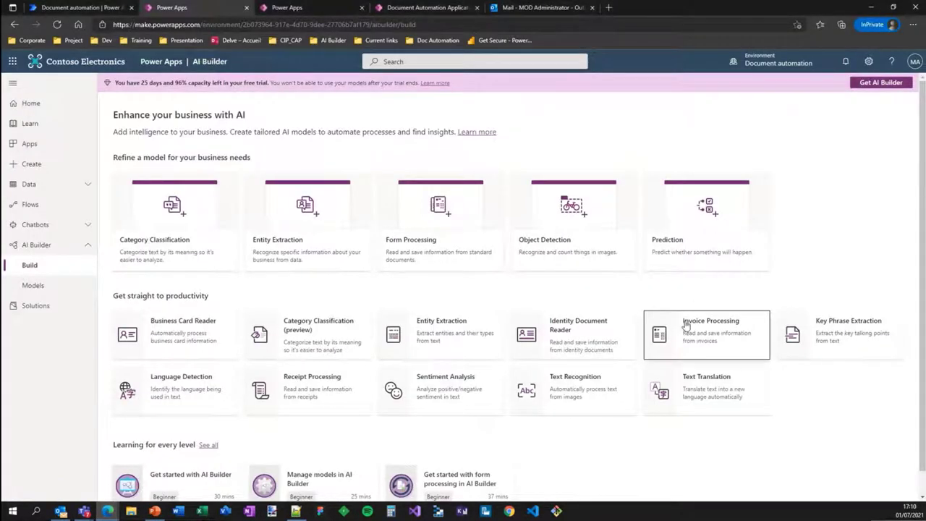
Step: Create a new Form Processing model named 'Custom Model'
left_click(436, 228)
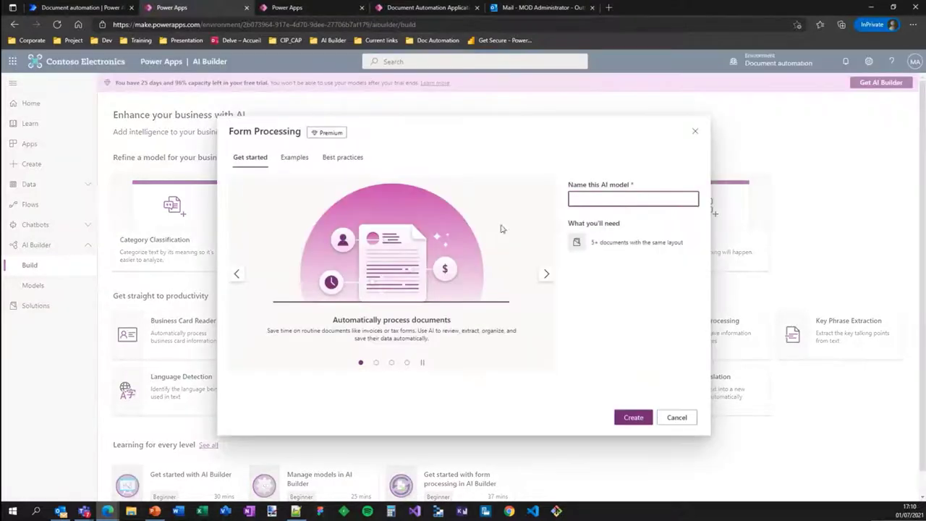
left_click(601, 203)
type("Custom Model")
left_click(627, 417)
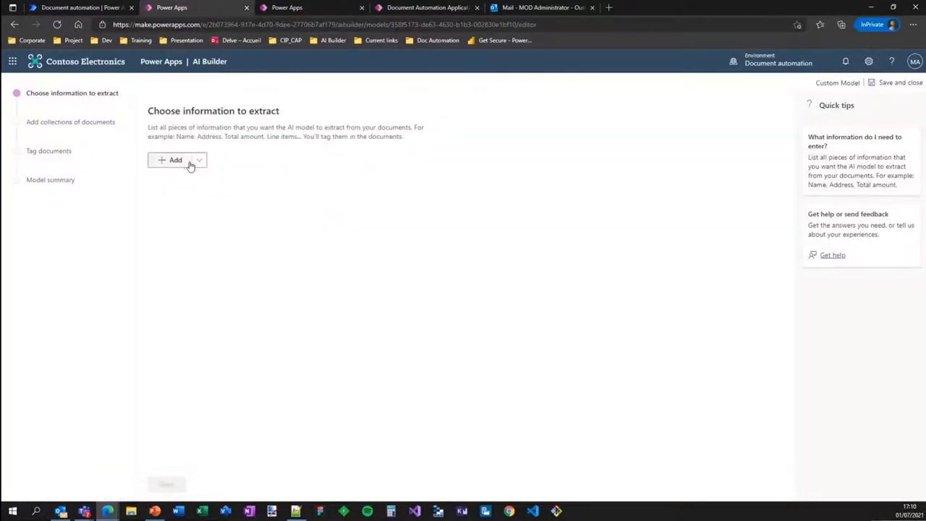
Step: Add Invoice Number and Invoice Date as fields to extract
left_click(187, 162)
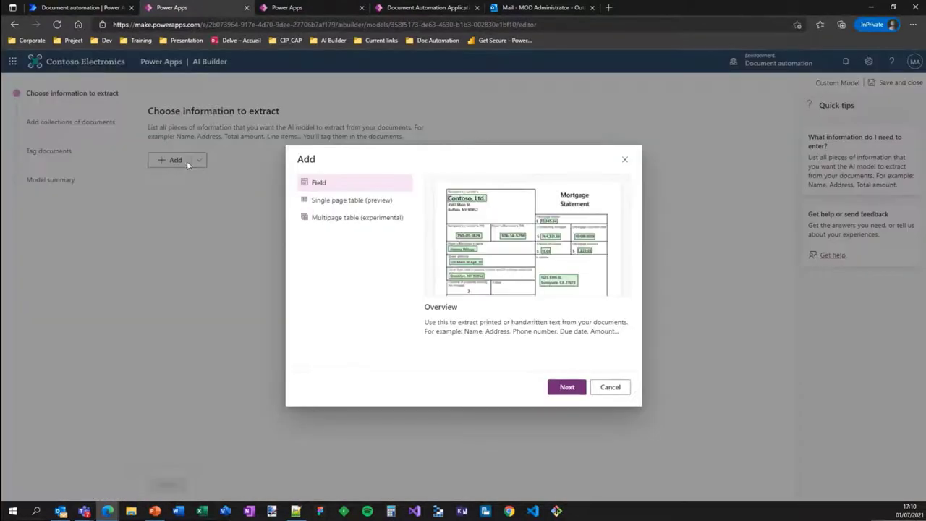
left_click(565, 386)
type("Invoice Number")
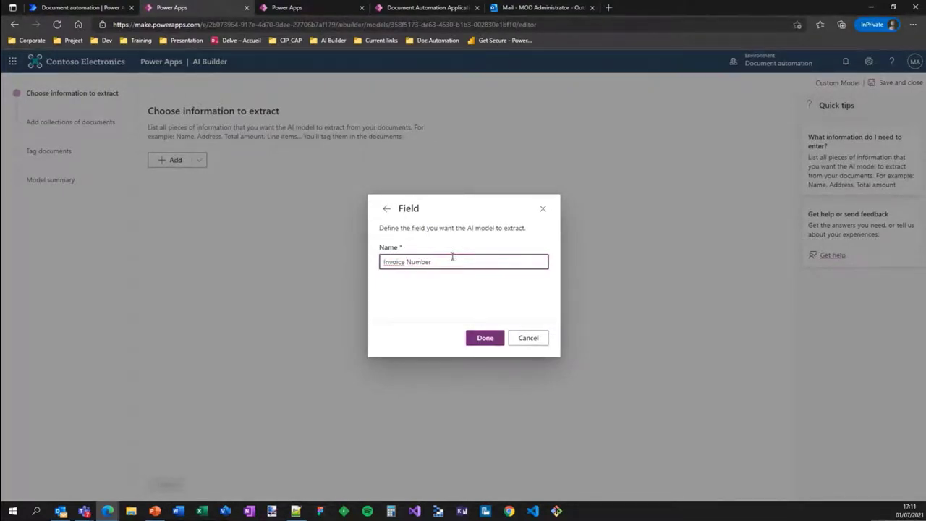
left_click(483, 338)
left_click(176, 160)
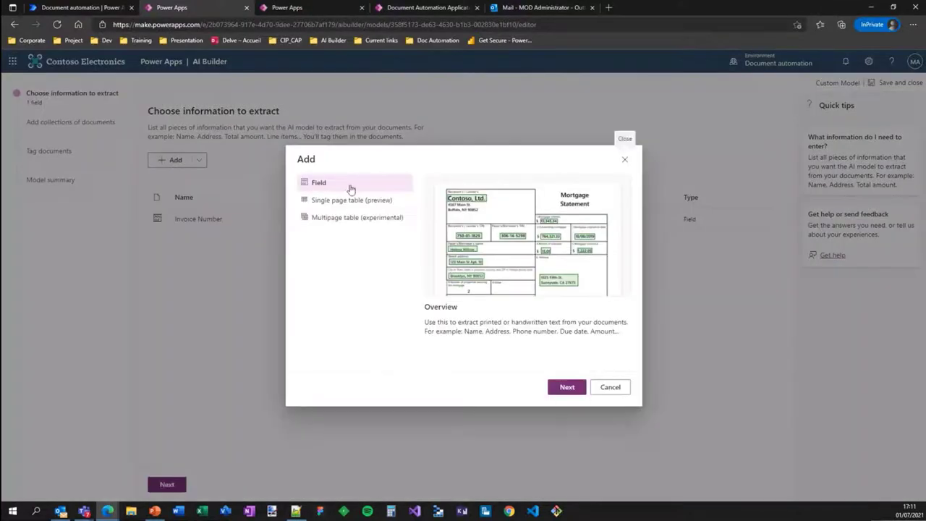
left_click(568, 388)
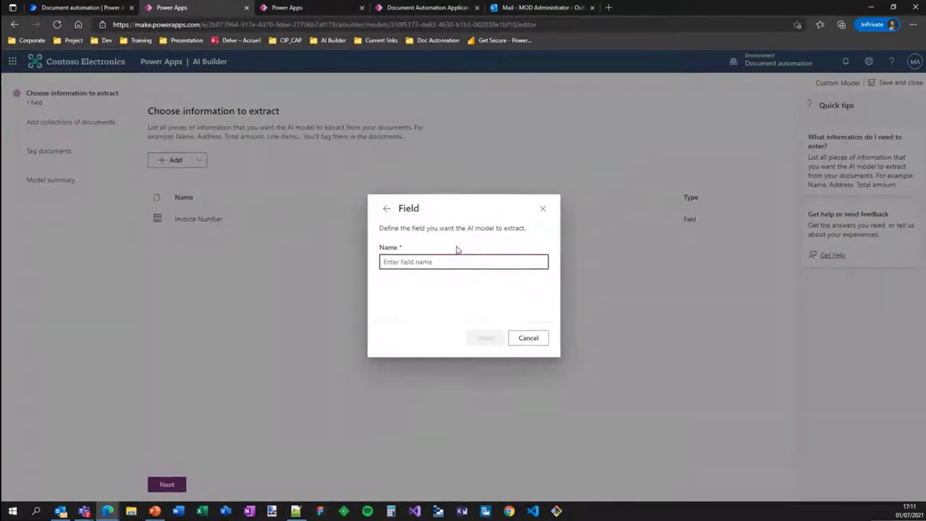
type("Invoice Date")
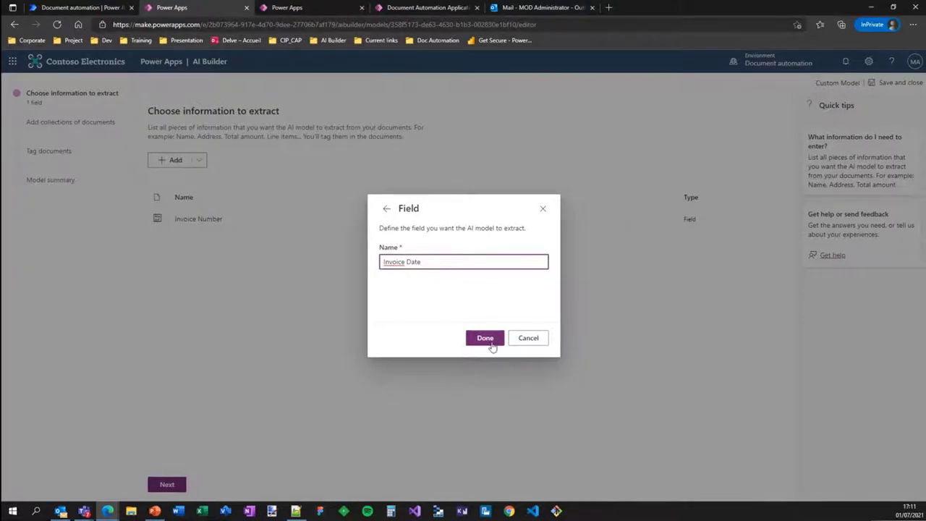
left_click(491, 346)
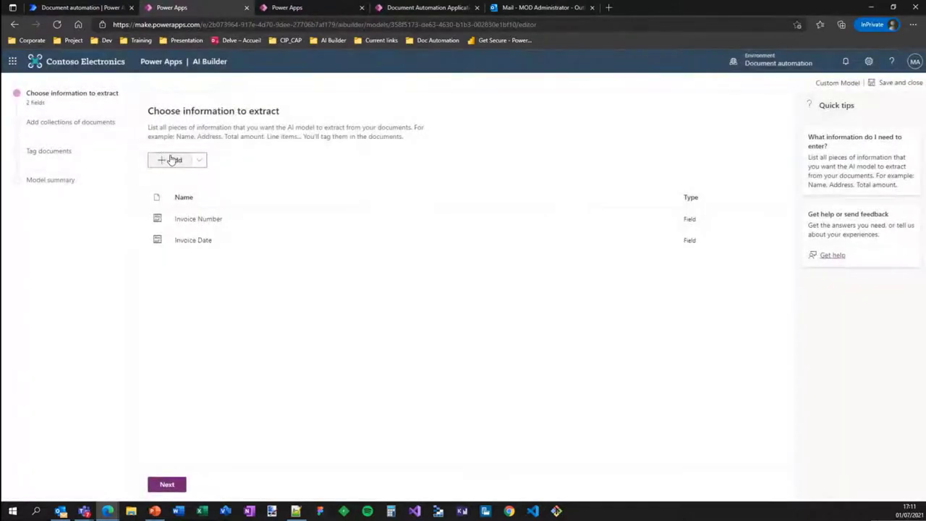
Step: Add Total Amount and Tax Amount as fields to extract
left_click(175, 159)
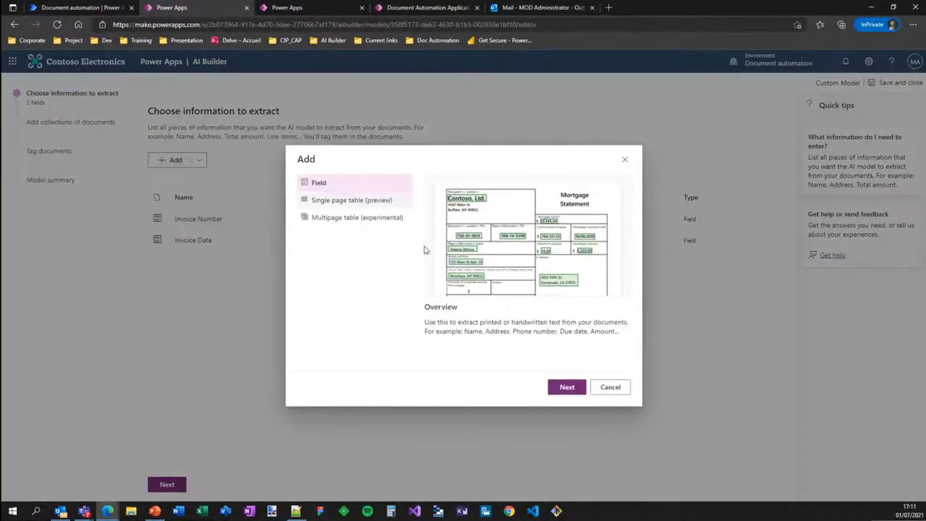
left_click(564, 390)
type("Total Amount")
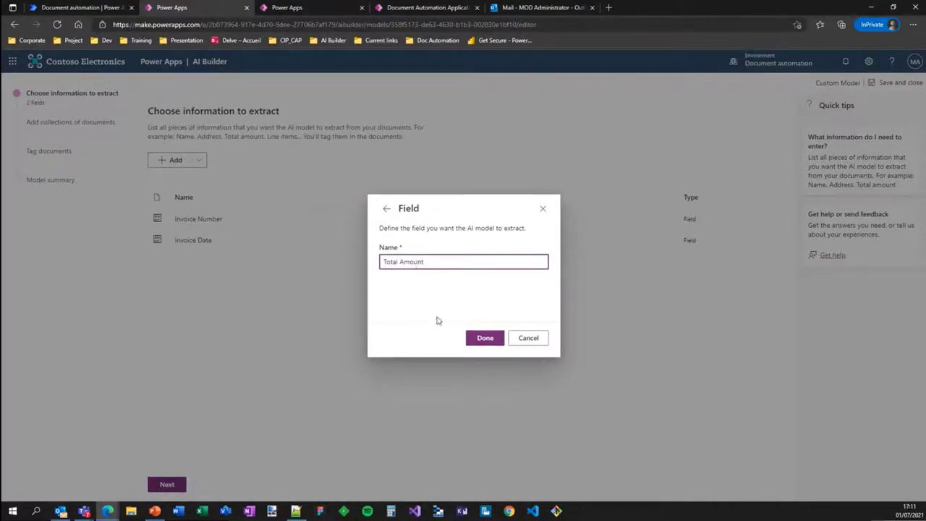
left_click(484, 338)
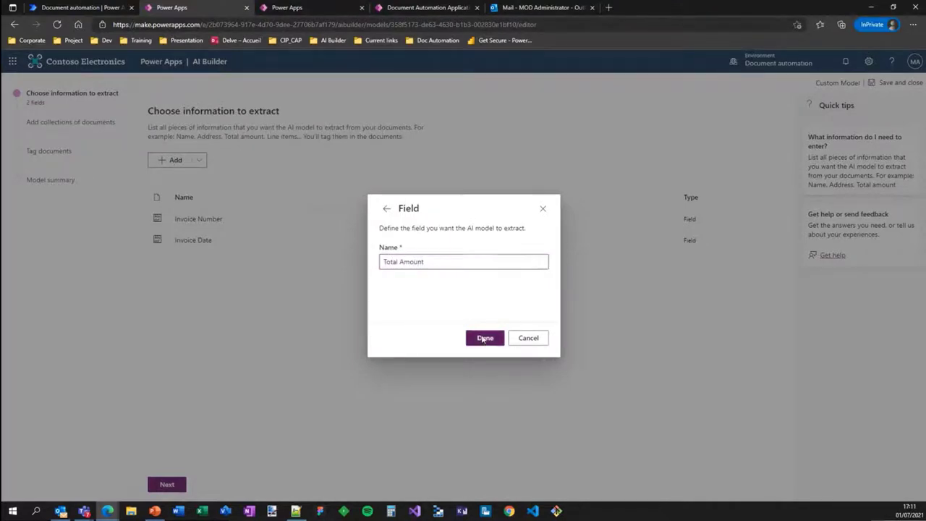
left_click(174, 162)
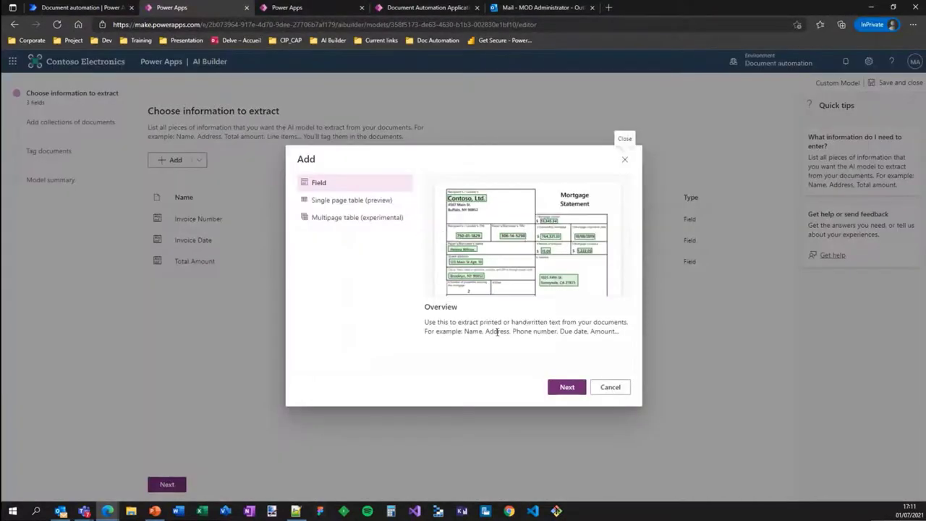
left_click(563, 389)
type("Ta")
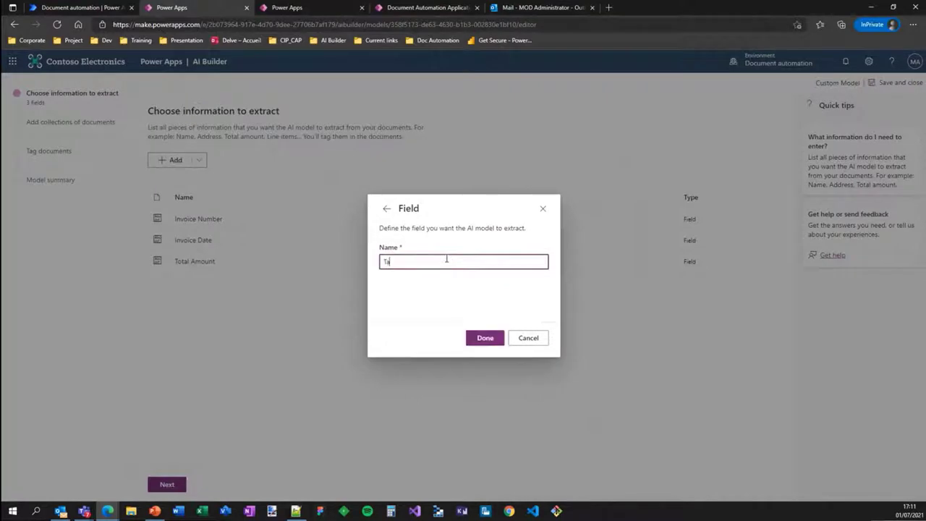
type("x Amount")
left_click(490, 340)
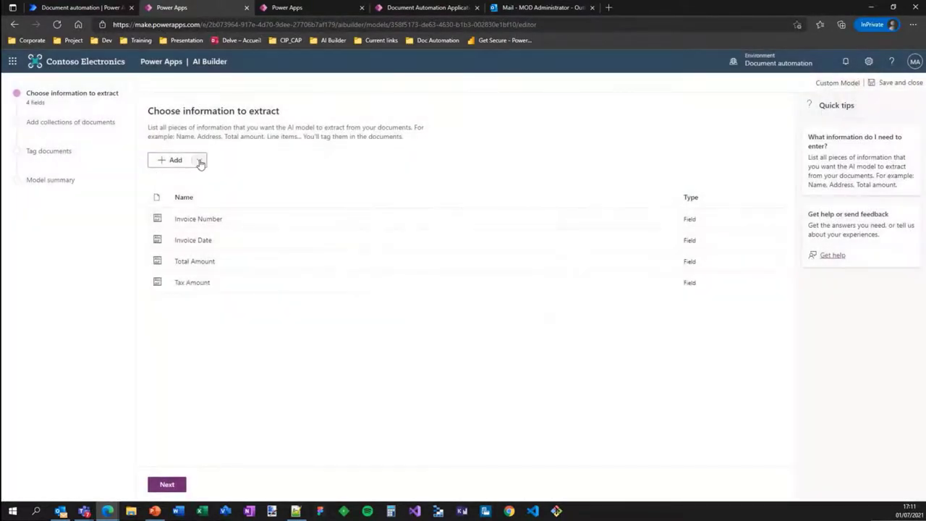
Step: Browse the Add menu's item types, including the table options
left_click(200, 163)
left_click(171, 161)
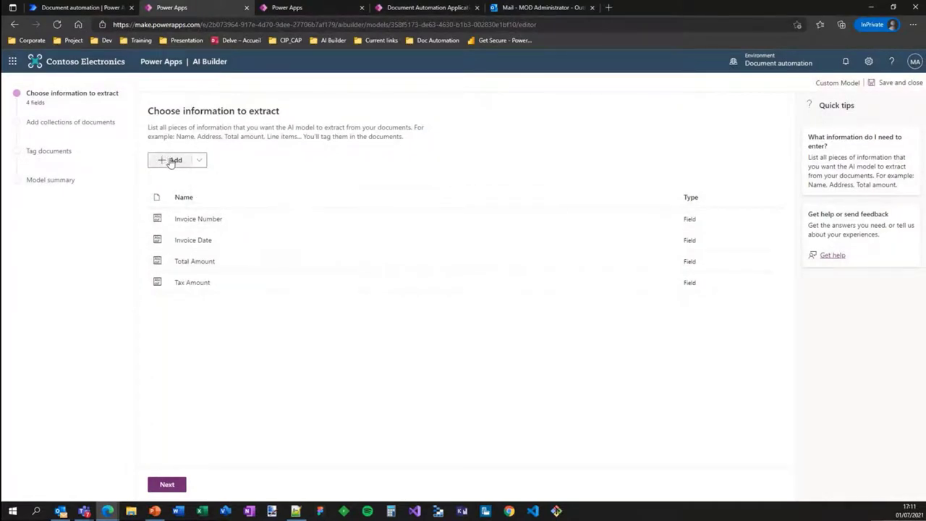
left_click(337, 217)
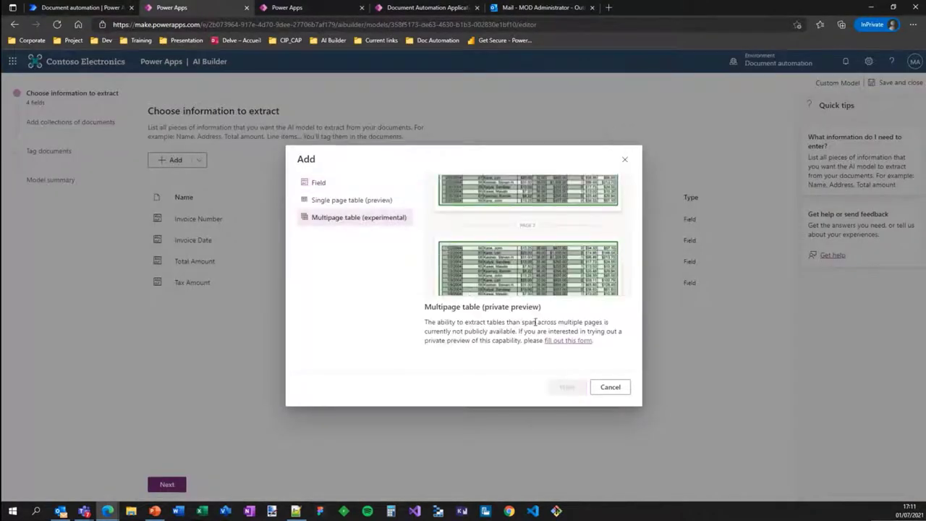
Step: Preview the Single page table option, cancel it, and save and close Custom Model
left_click(367, 203)
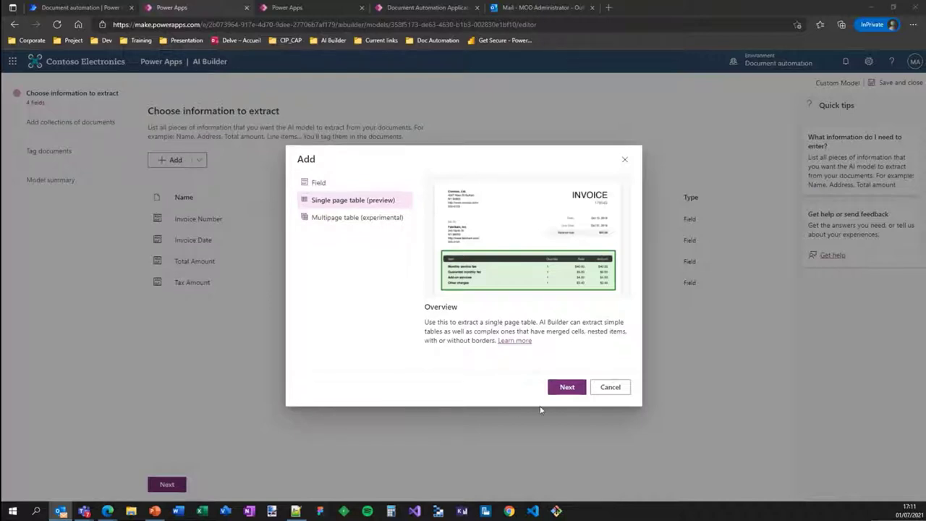
left_click(611, 388)
left_click(883, 83)
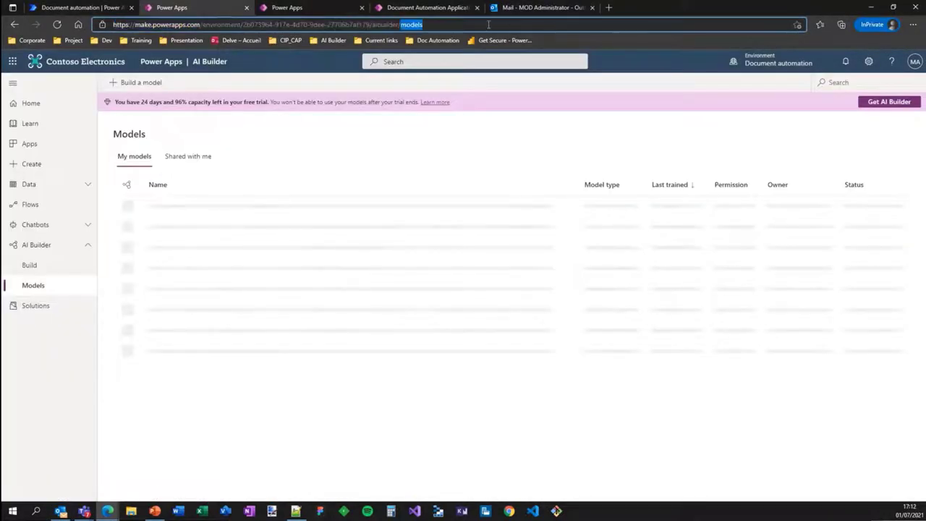
Step: Reload the page with ?&aiBuilder.multipageTables=true and reopen Custom Model's extraction step
type("aiBuilder.multipageTables=true")
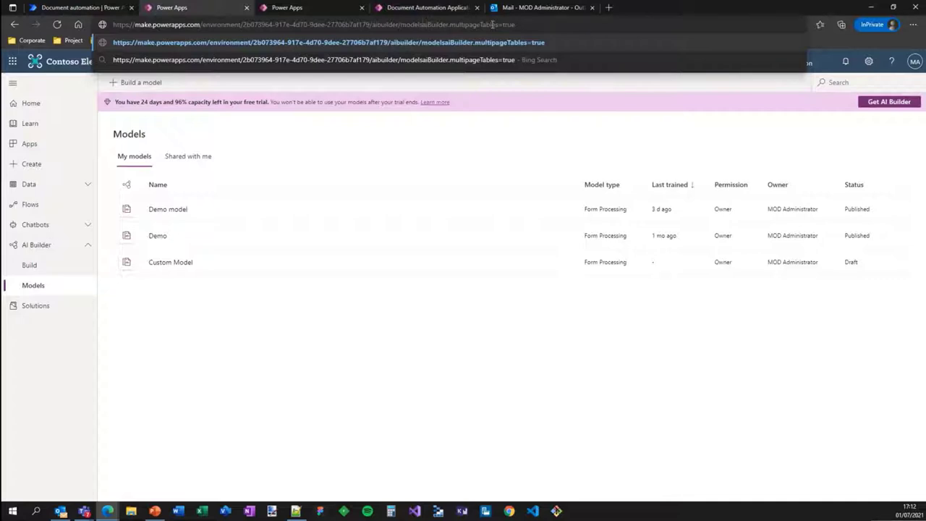
type("?&")
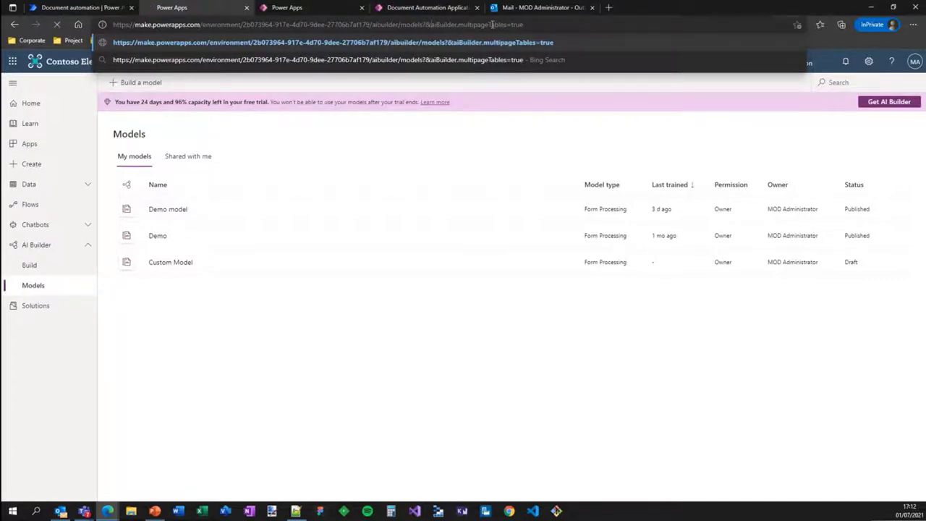
key("Return")
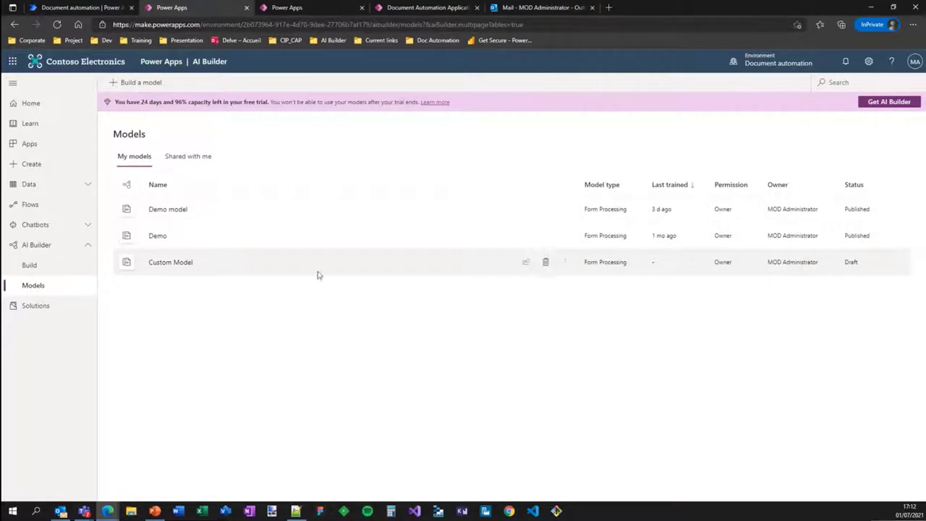
left_click(164, 263)
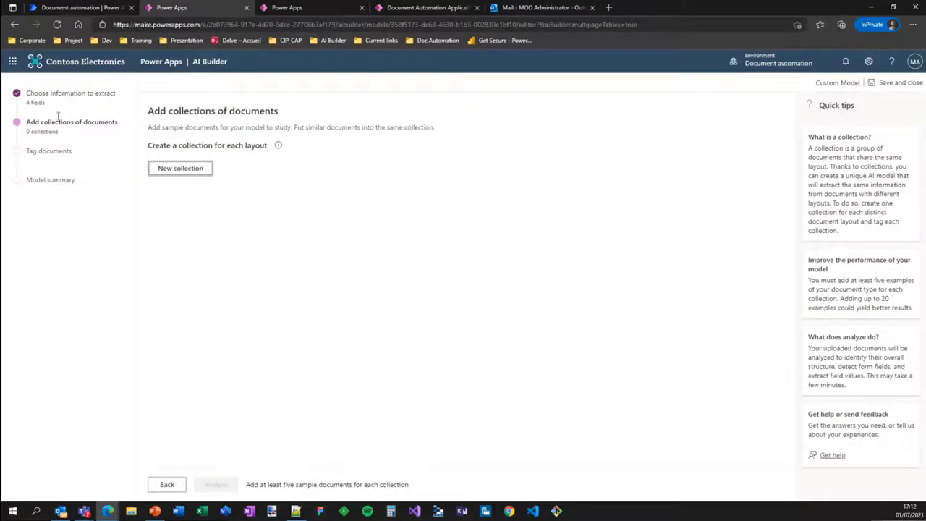
left_click(165, 485)
Step: Add a multipage table and replace its default name with Line Items
left_click(184, 161)
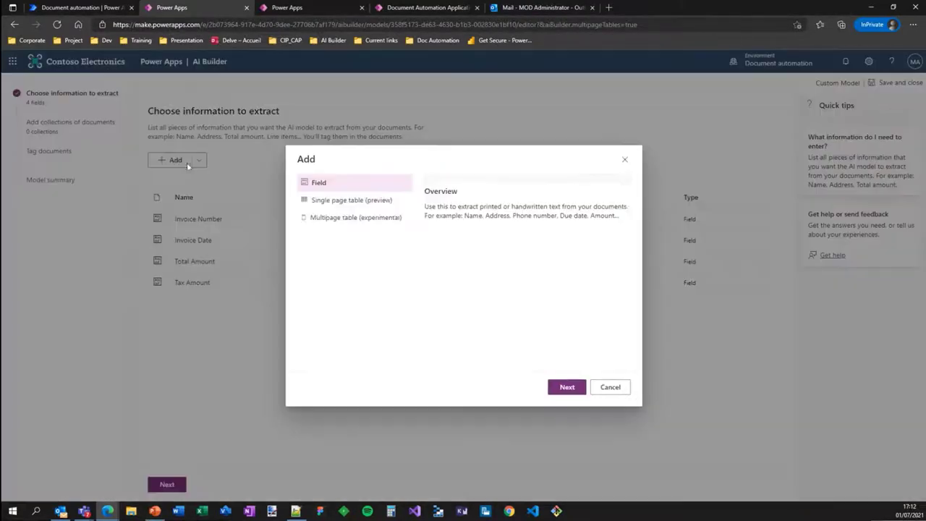
left_click(337, 220)
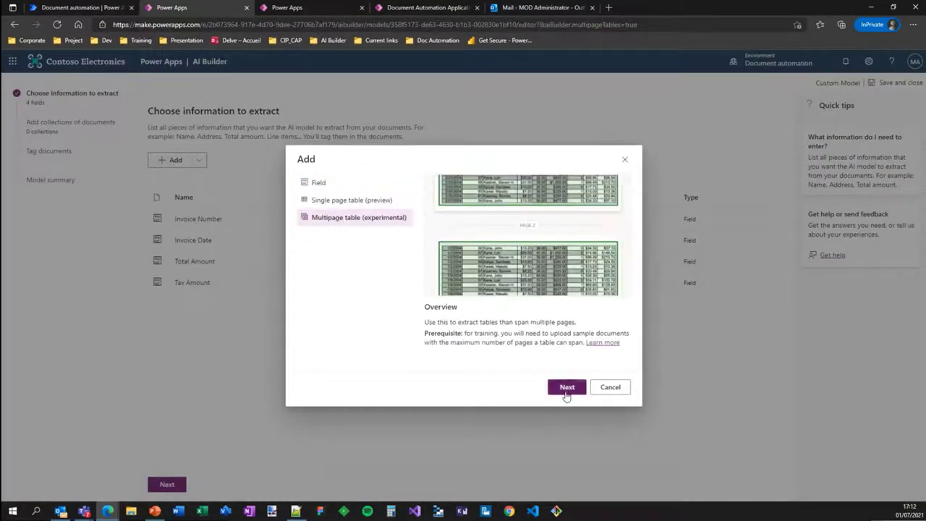
left_click(566, 389)
left_click_drag(332, 209, 298, 205)
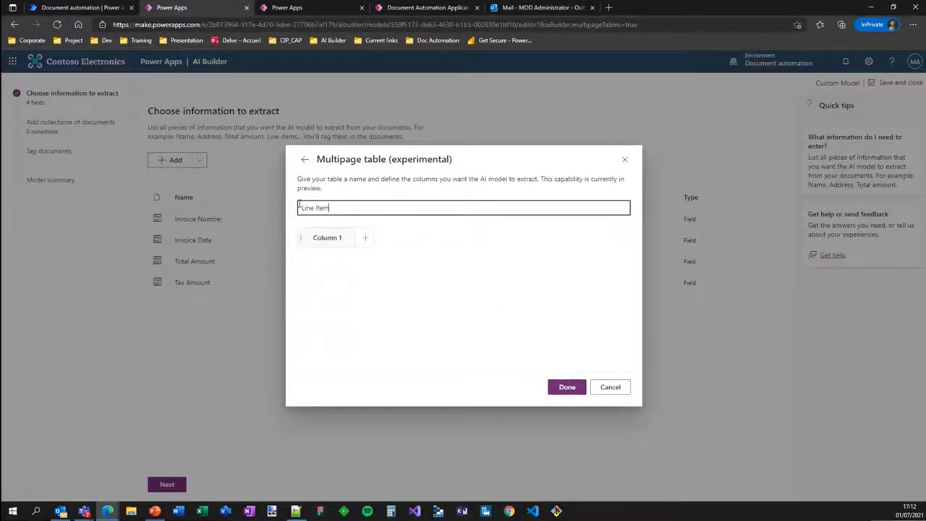
Step: Give the Line Items table the columns Description, Quantity and Amount
left_click(347, 239)
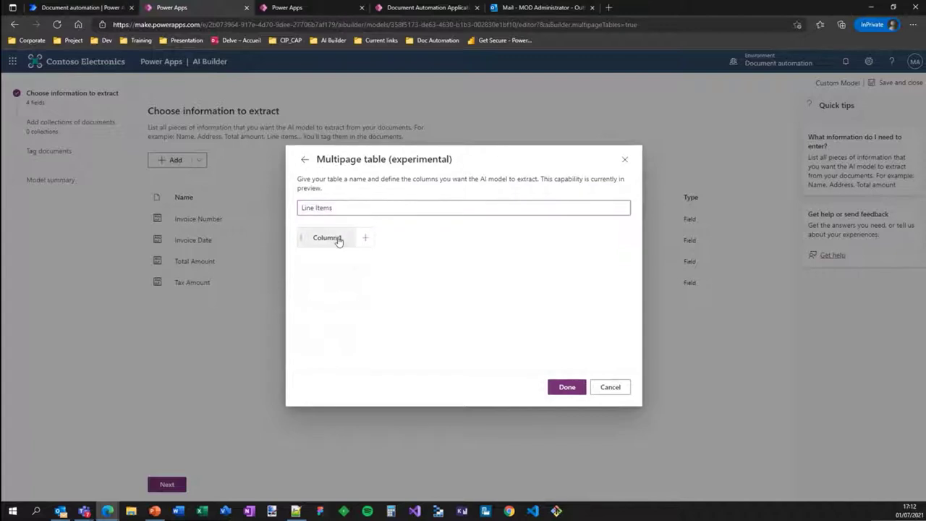
left_click(338, 253)
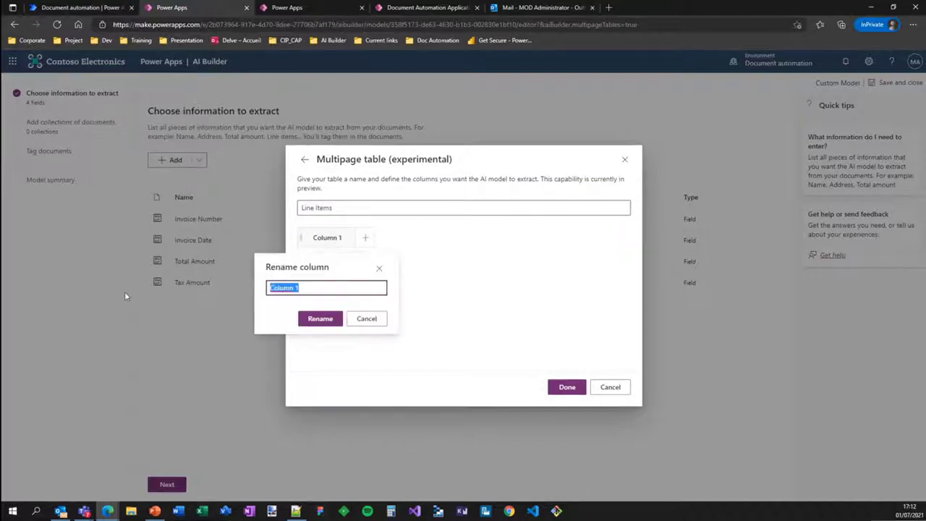
type("Description")
left_click(318, 319)
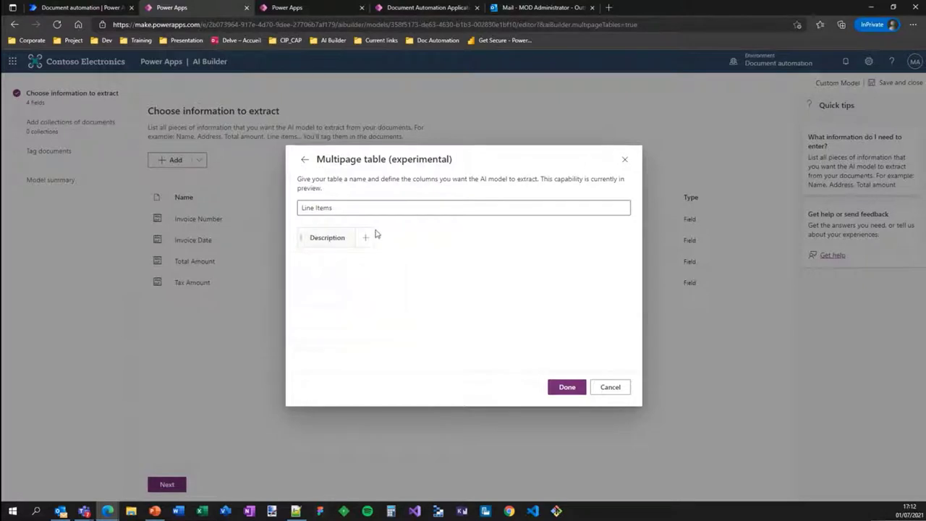
left_click(365, 238)
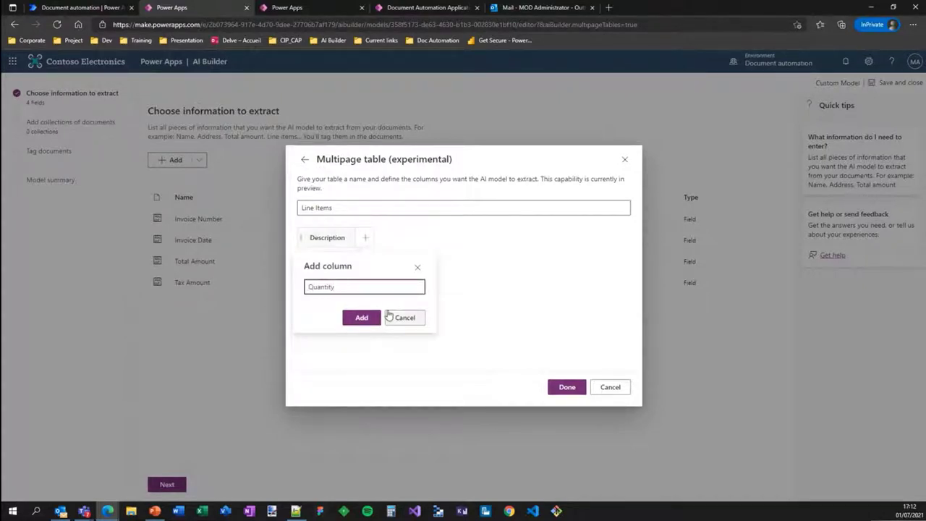
left_click(365, 320)
left_click(423, 238)
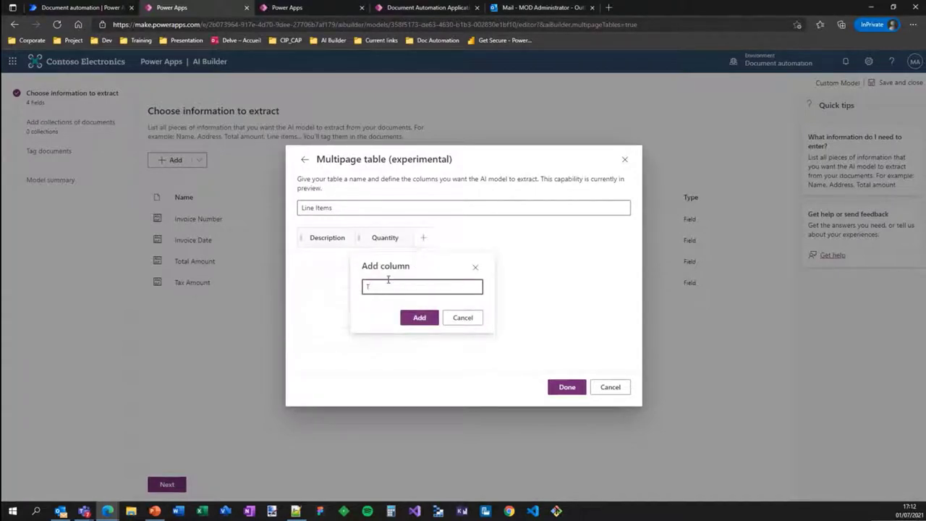
left_click(406, 326)
left_click(567, 388)
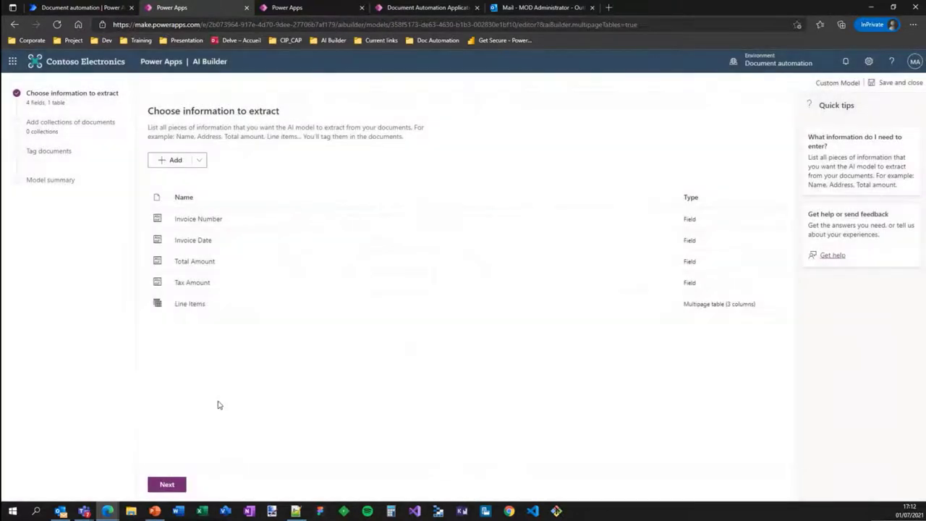
Step: Go to the document collections step and create two new collections
left_click(167, 486)
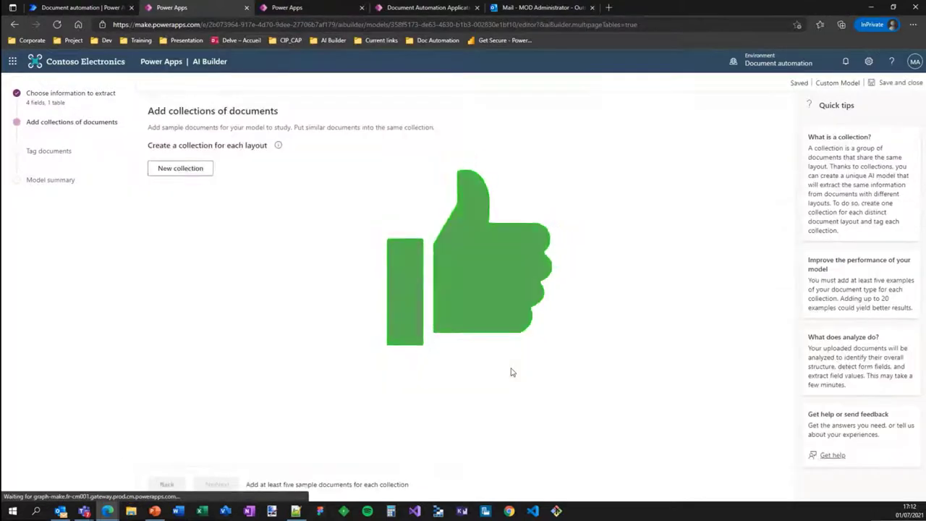
left_click(190, 176)
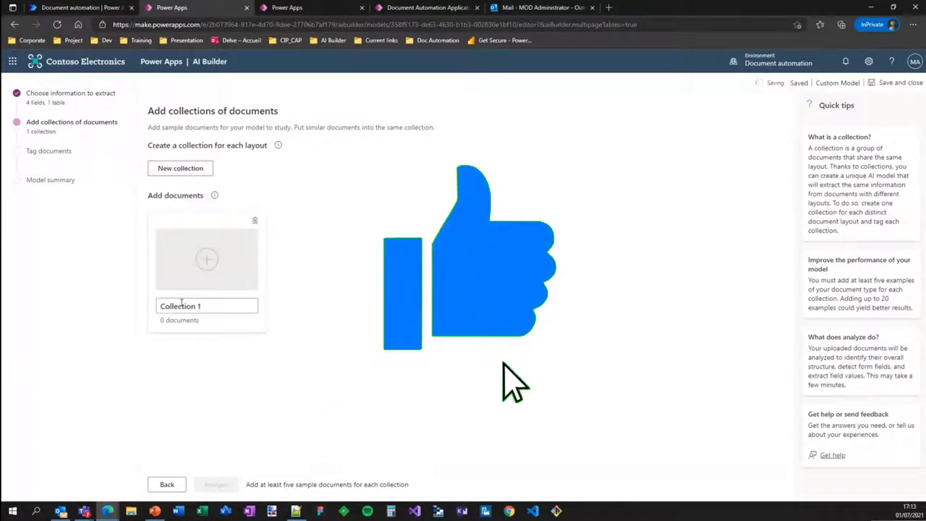
left_click(188, 166)
Step: Rename the two collections Adatum and Contoso
left_click(217, 306)
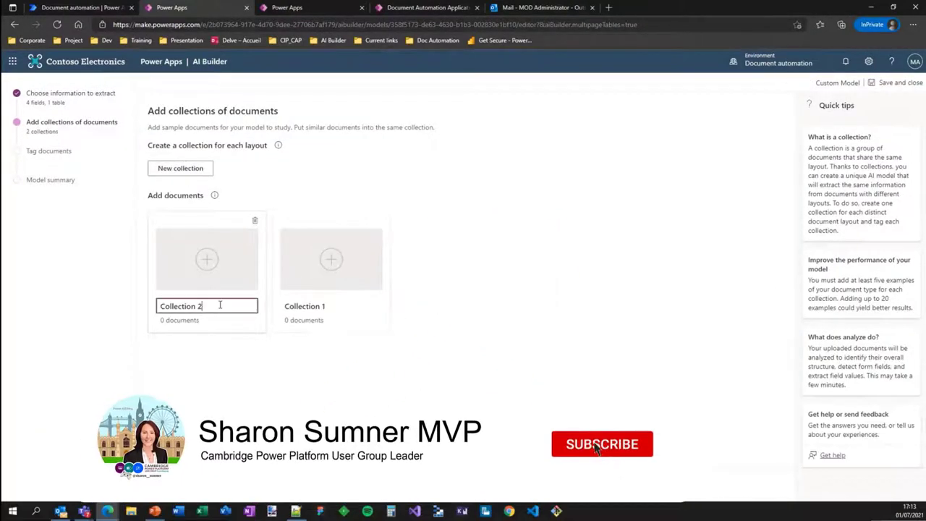
key("ctrl+a")
type("D")
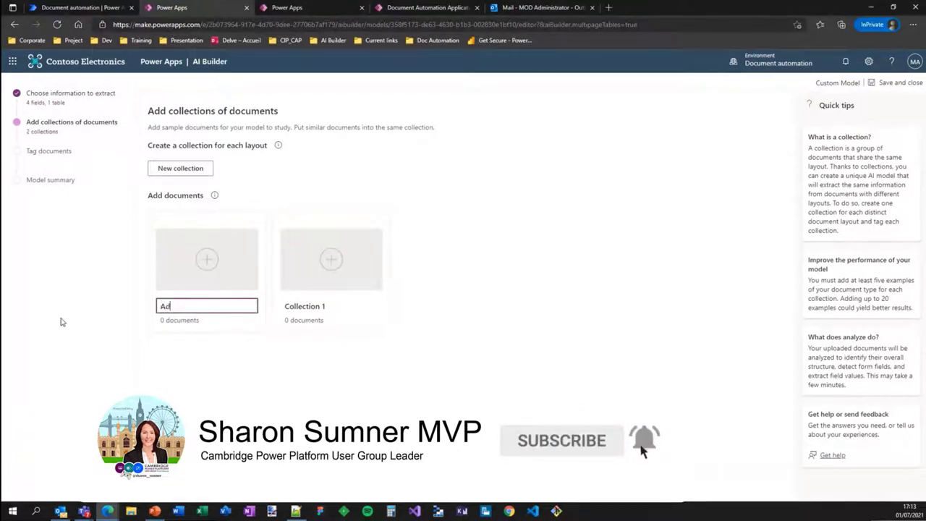
left_click(337, 305)
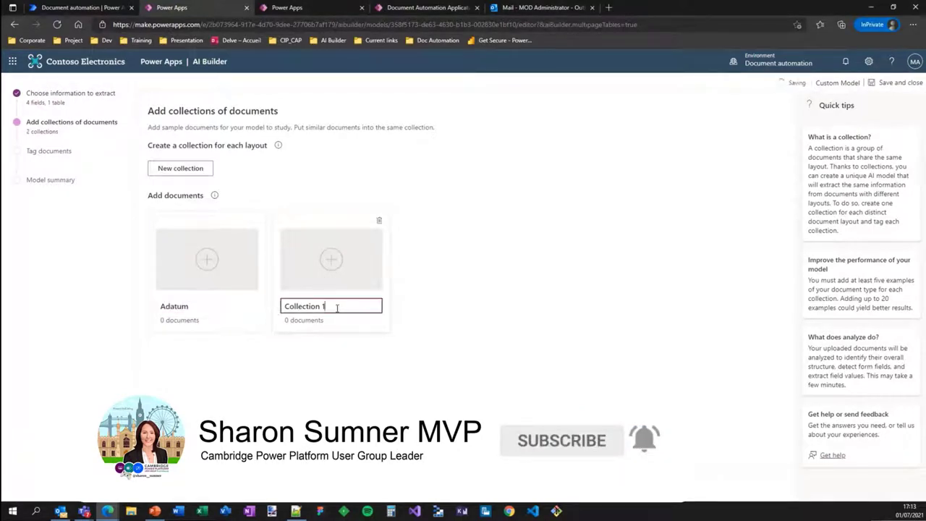
key("ctrl+a")
type("C")
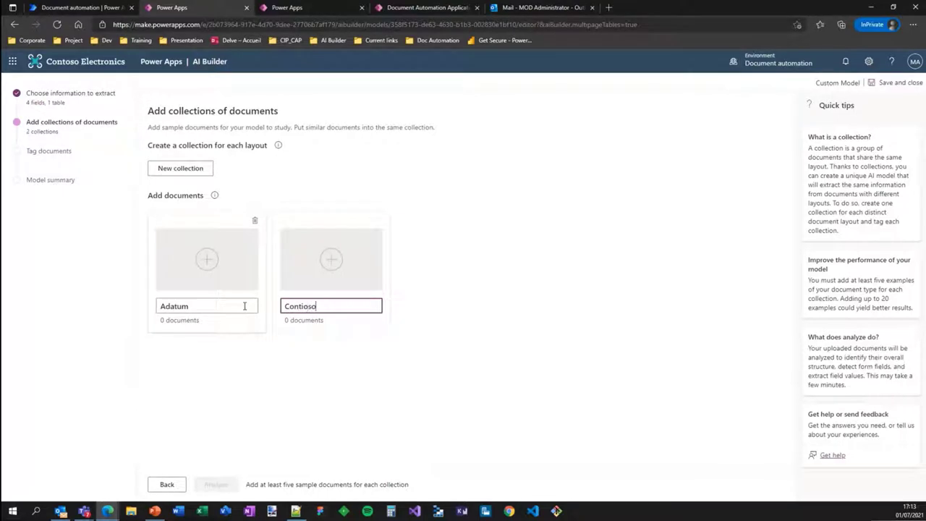
left_click(208, 398)
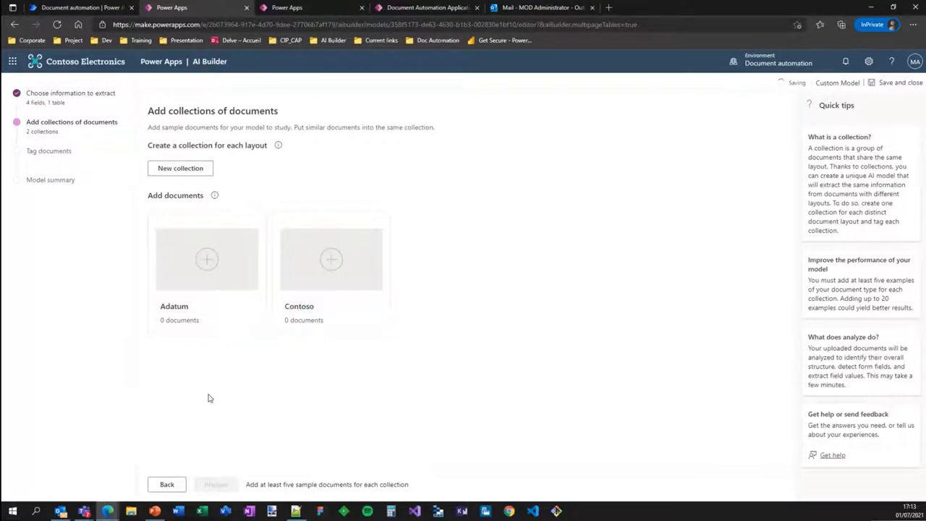
left_click(208, 264)
Step: Upload Adatum 1–5 from the Adatum Train folder into the Adatum collection
left_click(756, 317)
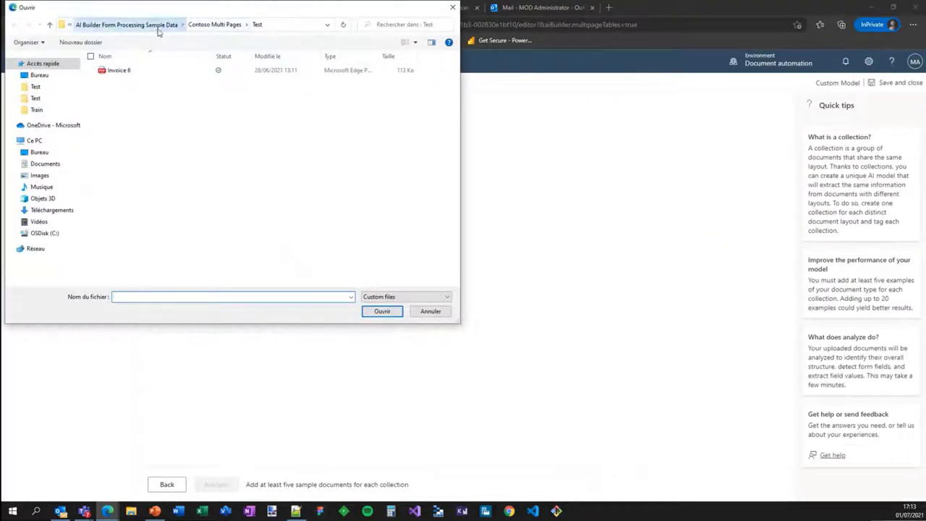
left_click(161, 25)
double_click(124, 69)
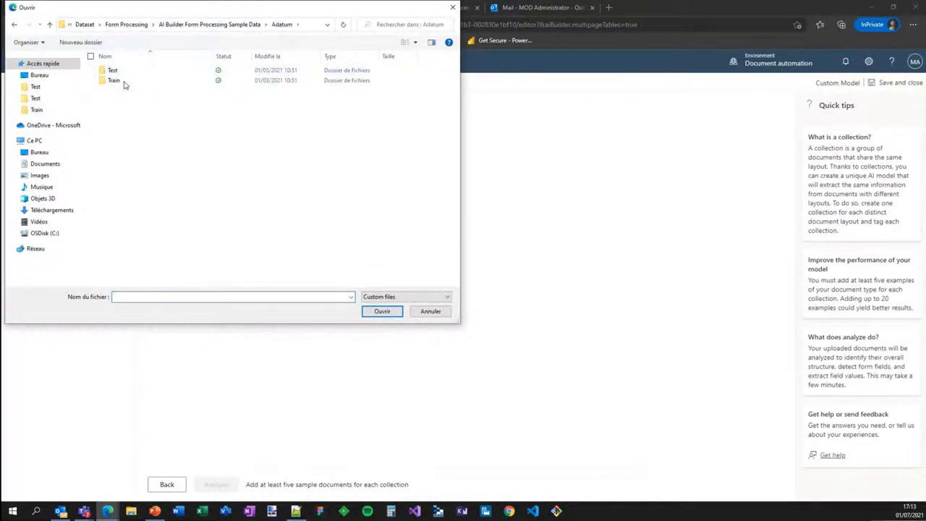
double_click(123, 80)
left_click(123, 71)
left_click(120, 111, "shift")
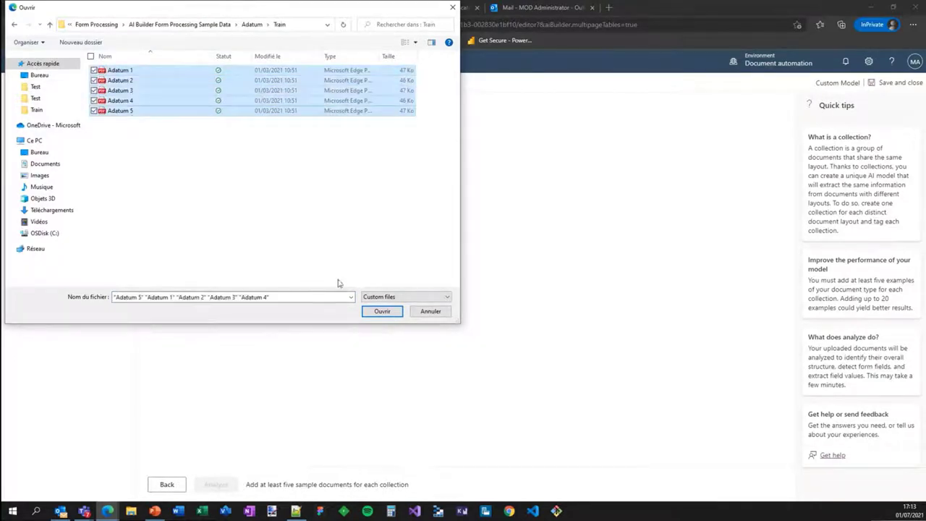
left_click(378, 312)
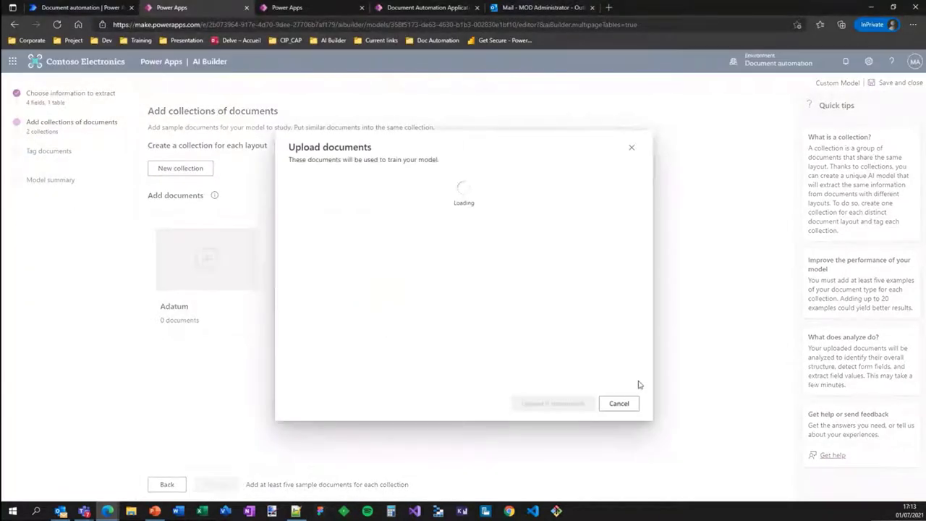
left_click(576, 403)
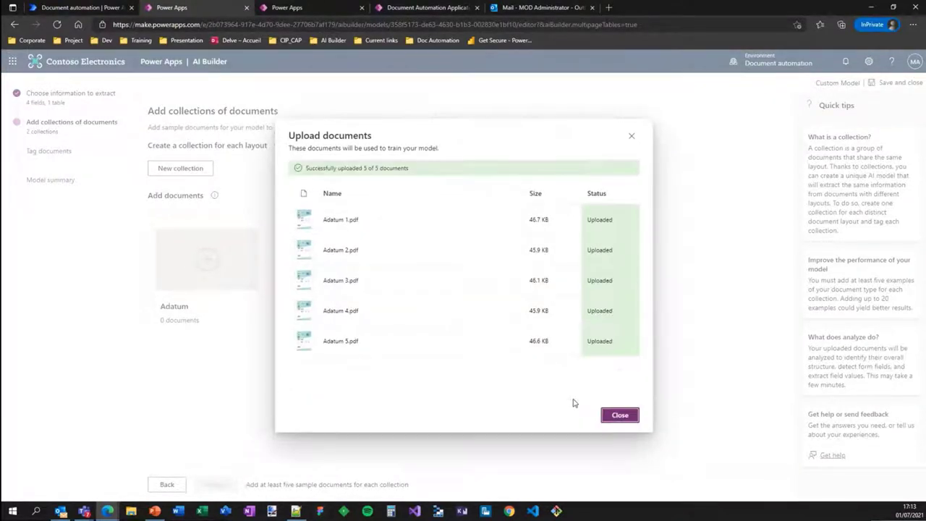
left_click(620, 416)
left_click(333, 267)
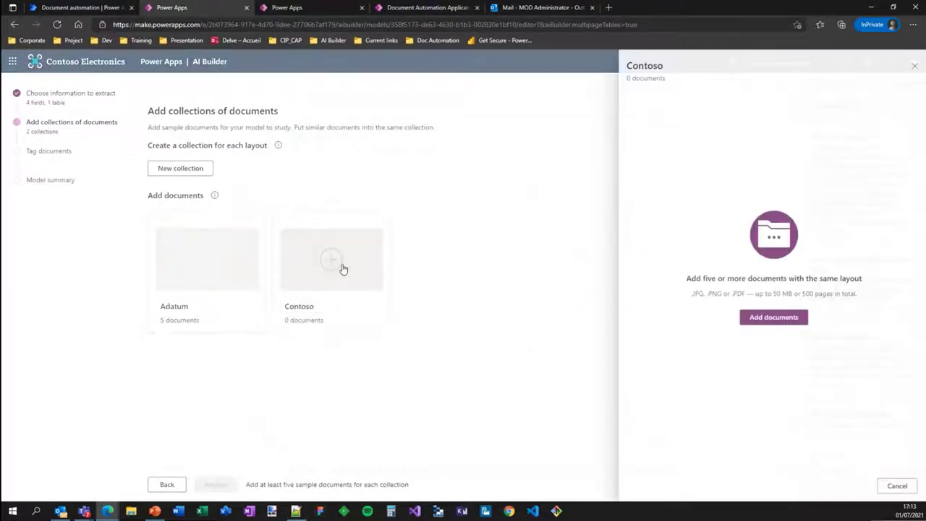
Step: Upload Invoice 1–5 from Contoso Multi Pages > Train into the Contoso collection
left_click(758, 319)
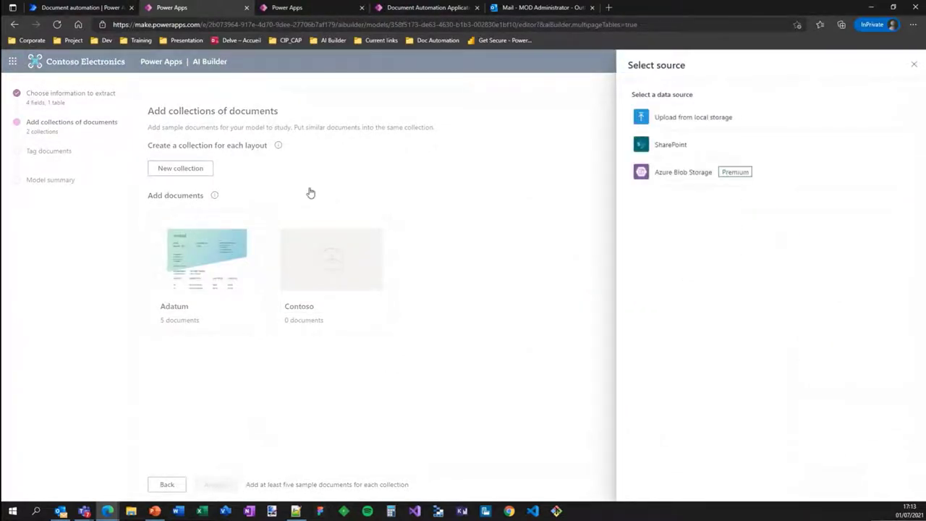
left_click(668, 119)
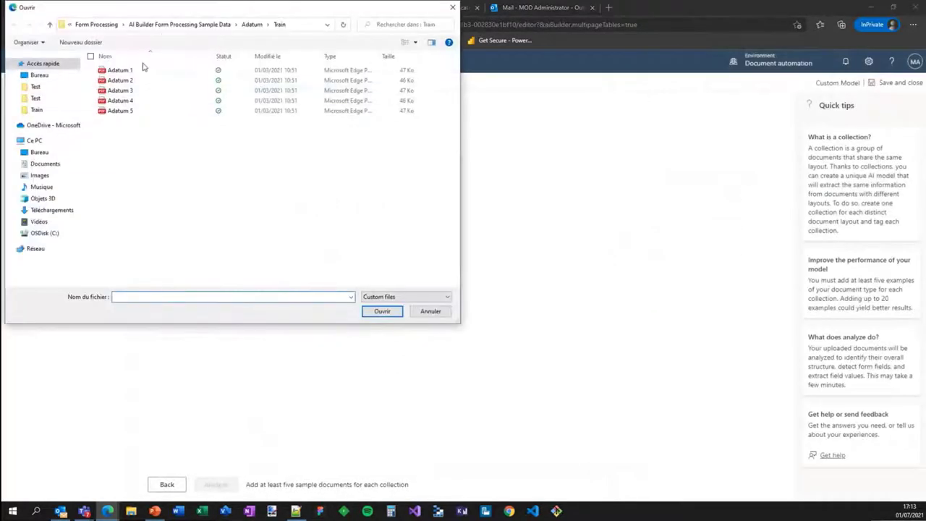
left_click(248, 26)
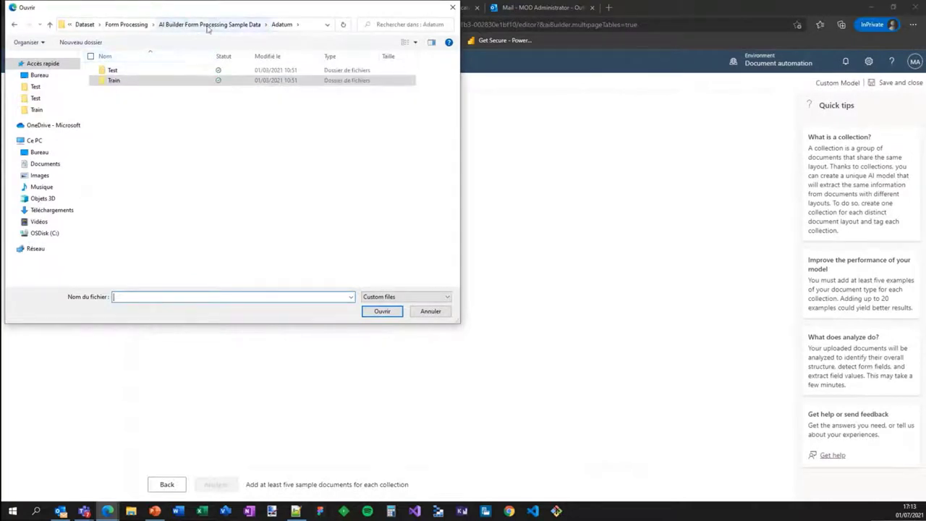
left_click(210, 23)
double_click(127, 80)
key("BackSpace")
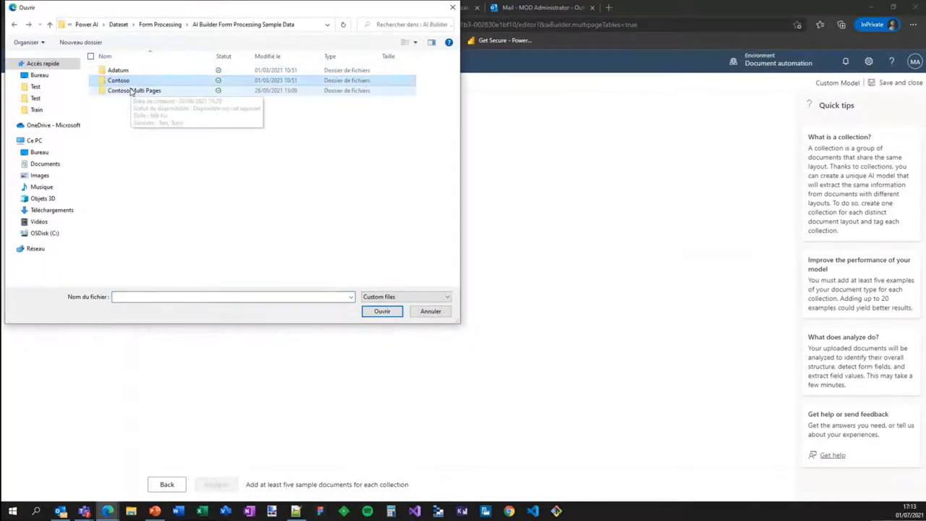
double_click(130, 91)
double_click(126, 83)
left_click(119, 70)
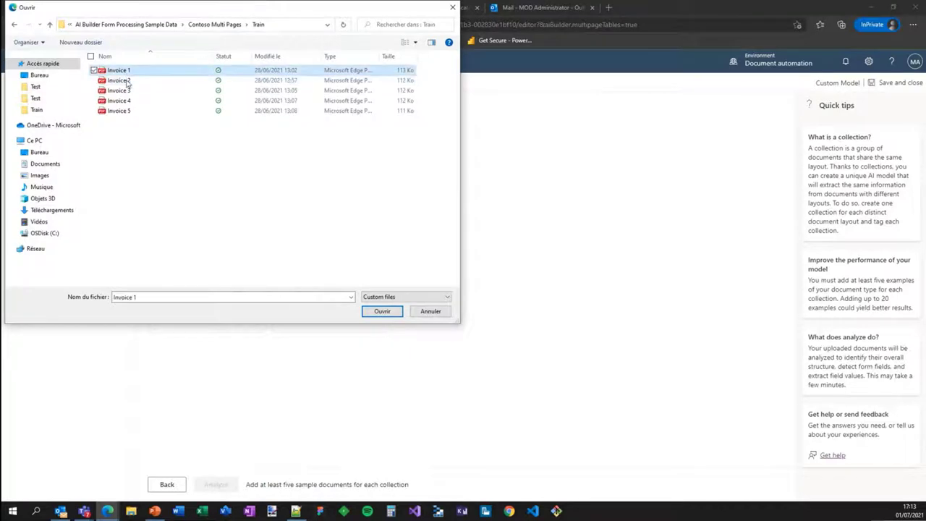
left_click(128, 111, "shift")
left_click(380, 311)
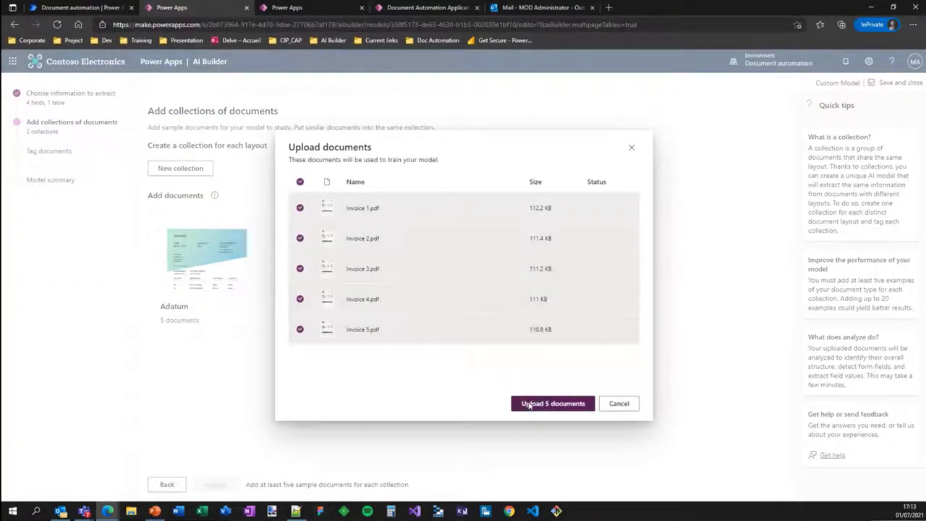
left_click(527, 403)
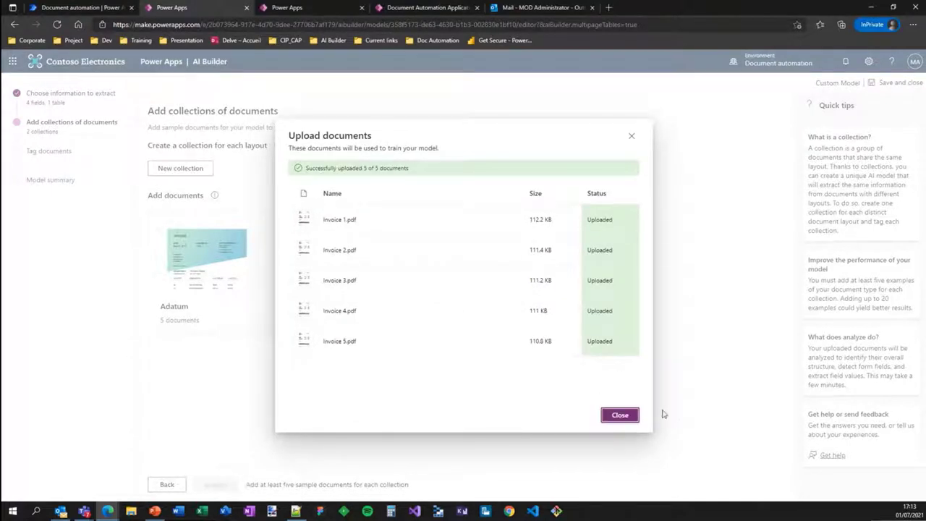
left_click(620, 415)
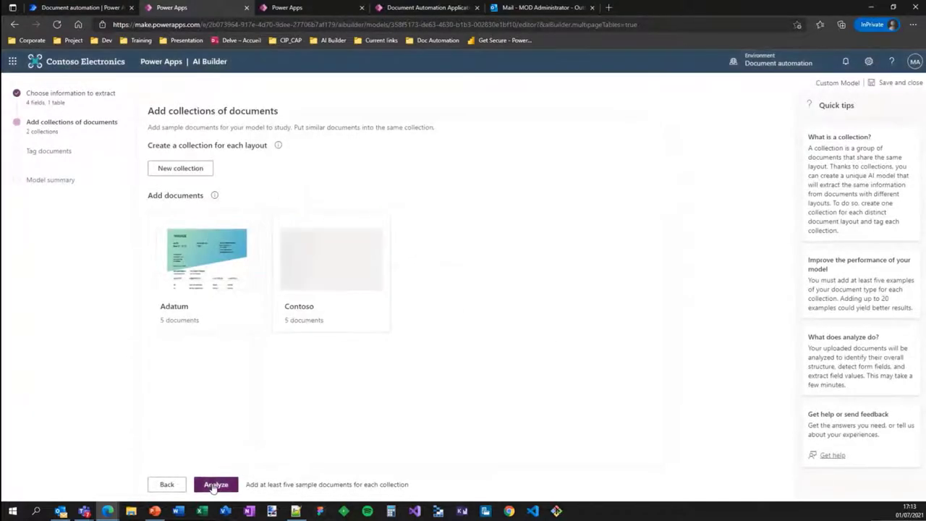
Step: Analyze the Adatum and Contoso collections to reach the Tag documents step
left_click(217, 484)
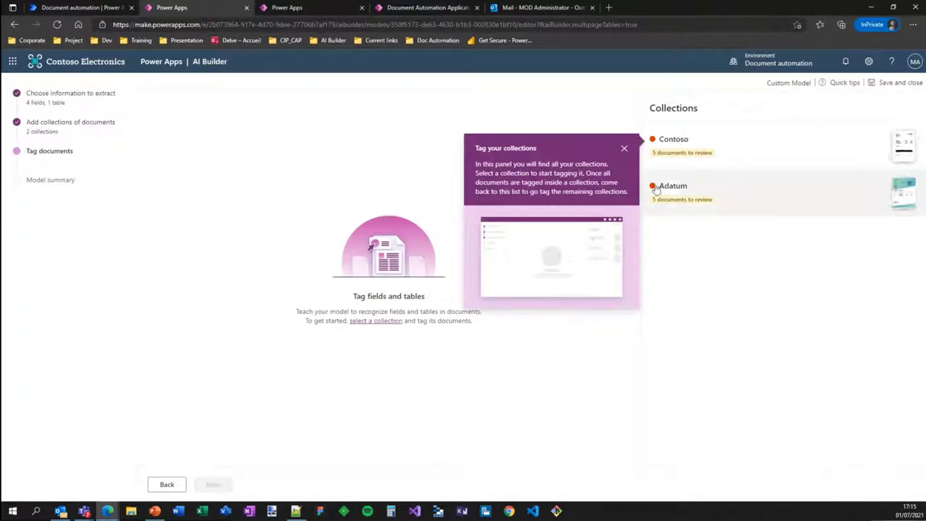
Step: Open the Contoso collection and tag 1785438 as the Invoice Number
left_click(675, 149)
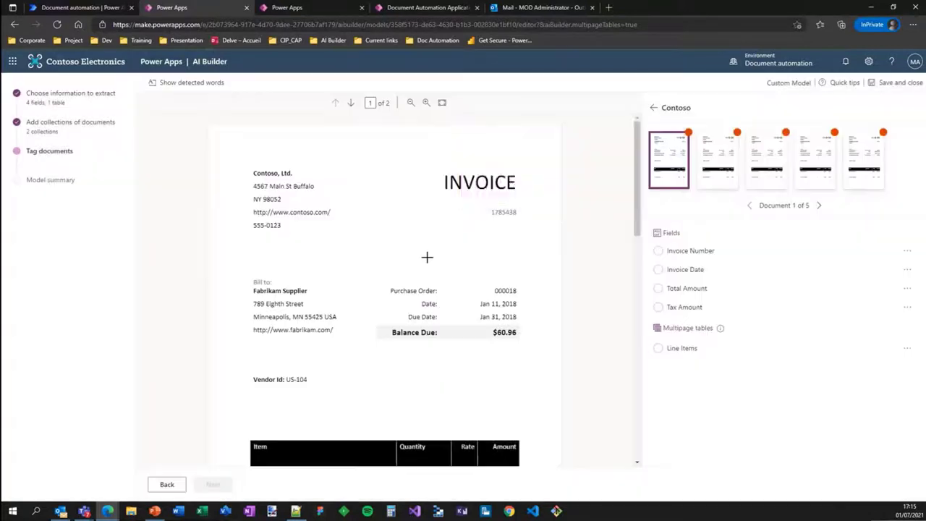
left_click(619, 137)
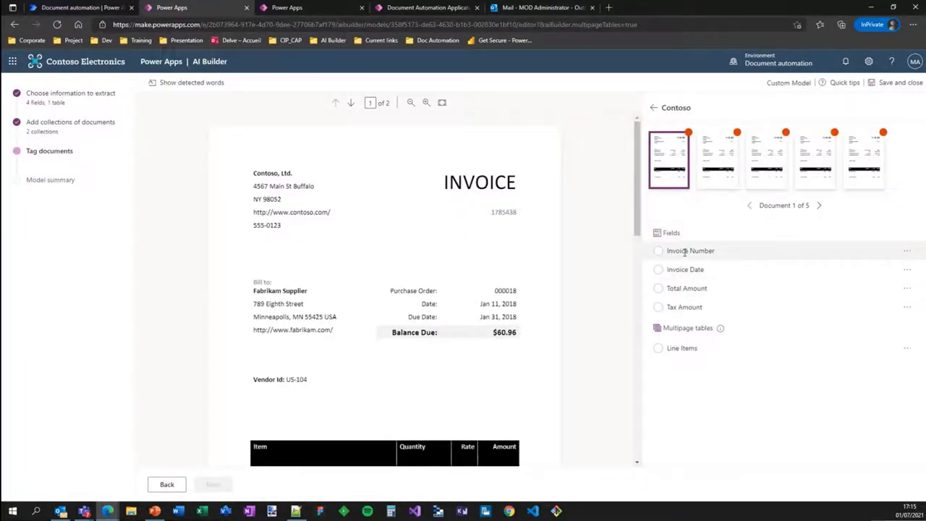
left_click_drag(358, 241, 384, 190)
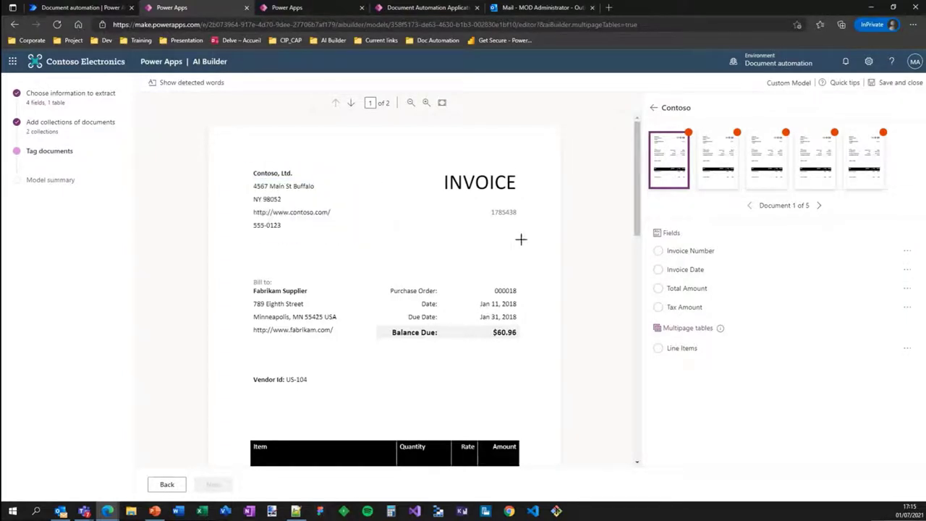
left_click_drag(529, 238, 478, 200)
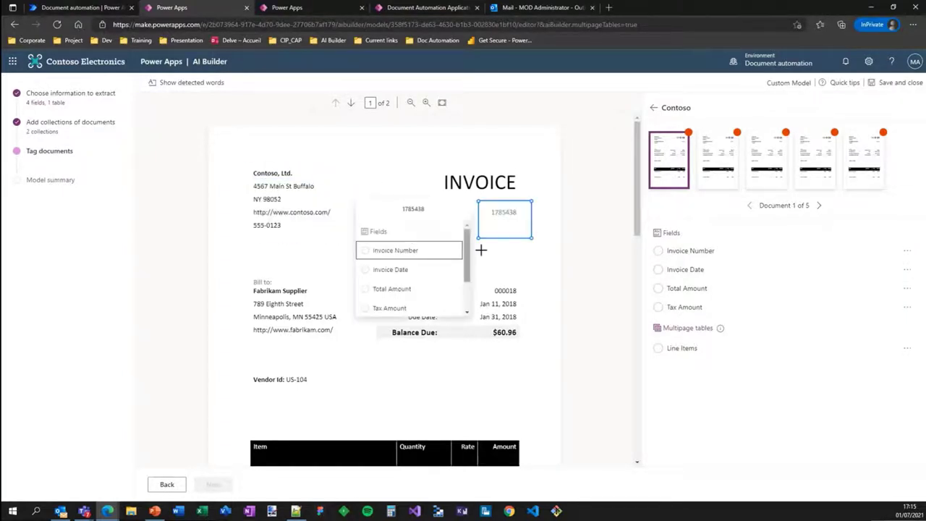
left_click(512, 257)
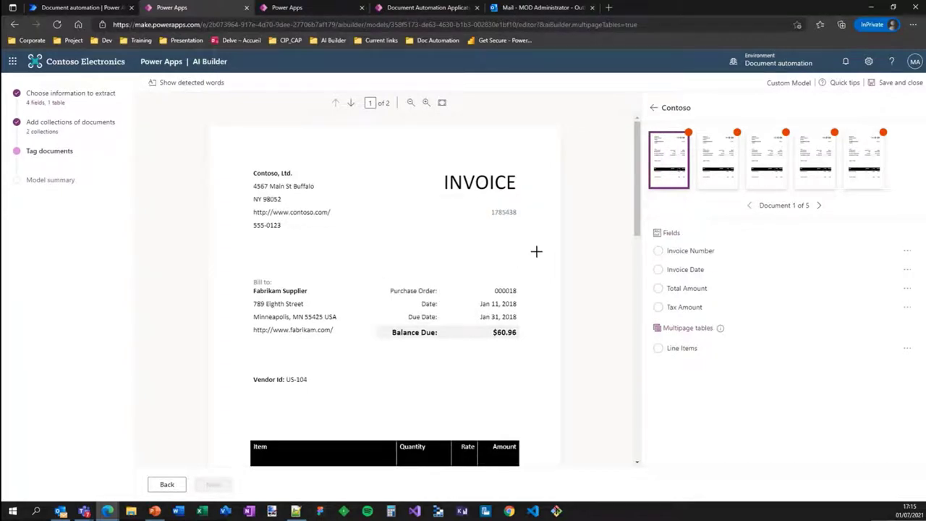
left_click_drag(524, 230, 483, 203)
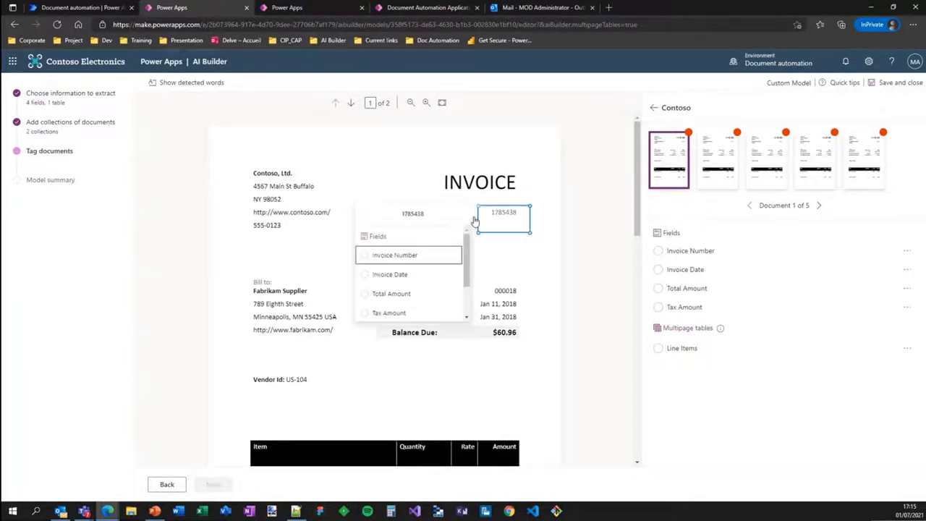
left_click(408, 255)
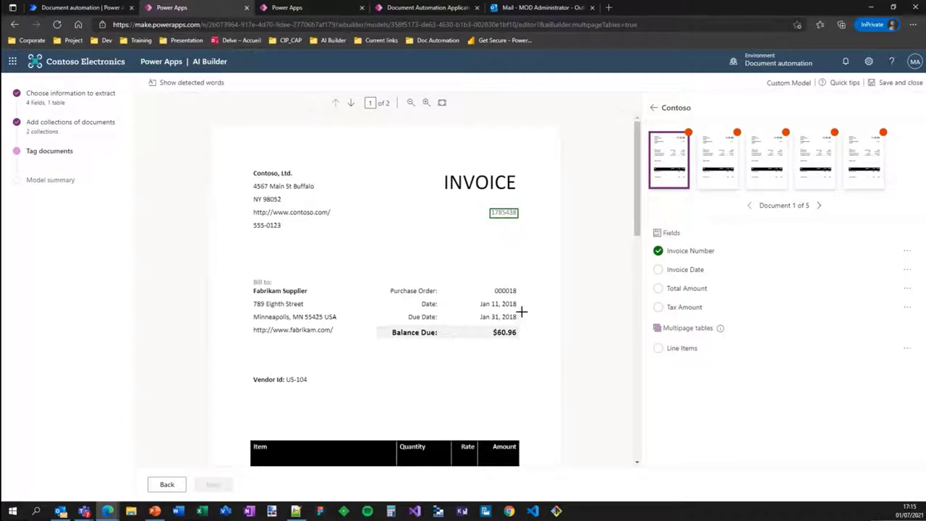
Step: Tag Jan 11, 2018 as Invoice Date, $1.07 as Tax Amount, $60.96 as Total Amount
left_click_drag(521, 310, 469, 298)
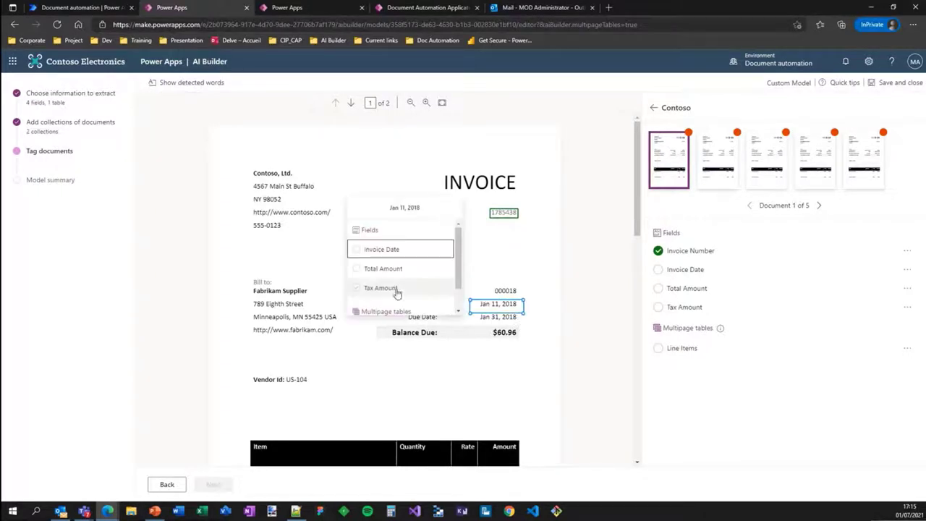
left_click(379, 251)
scroll(527, 275, "down", 10)
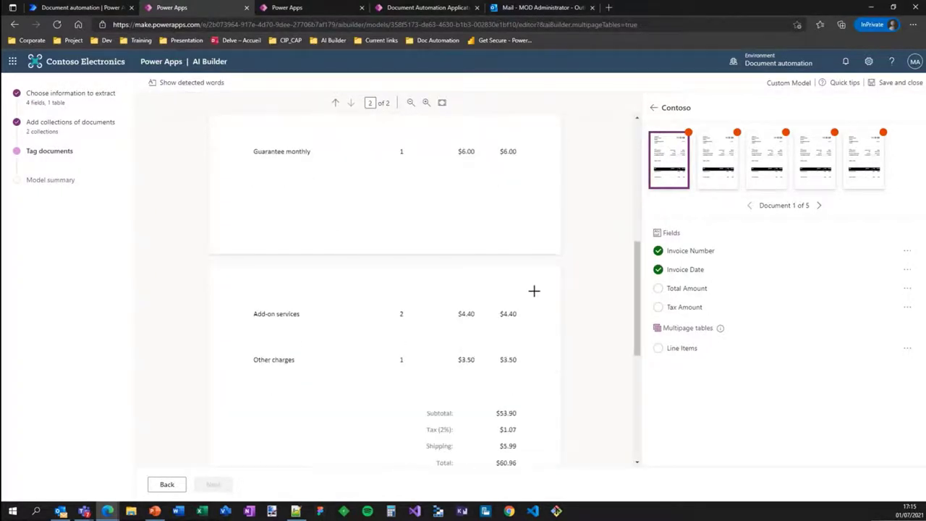
left_click_drag(522, 331, 484, 314)
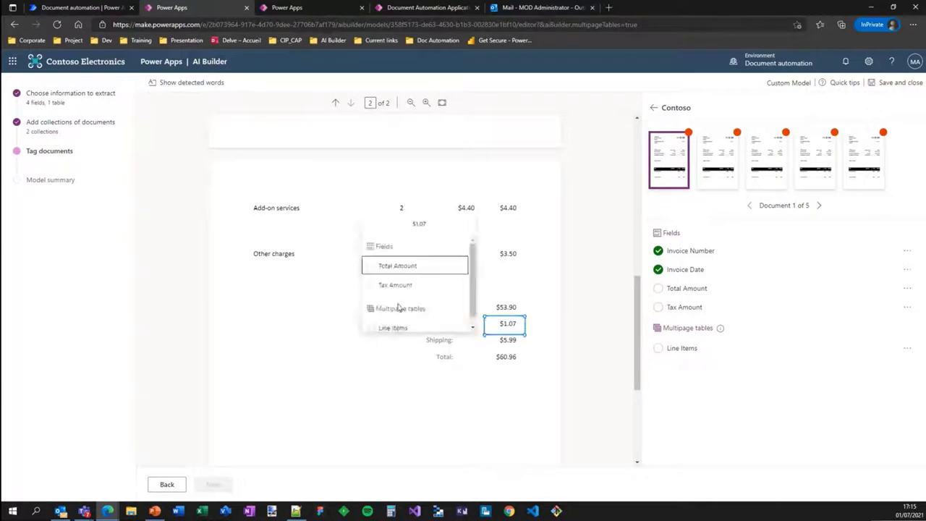
left_click(388, 284)
left_click_drag(524, 369, 490, 353)
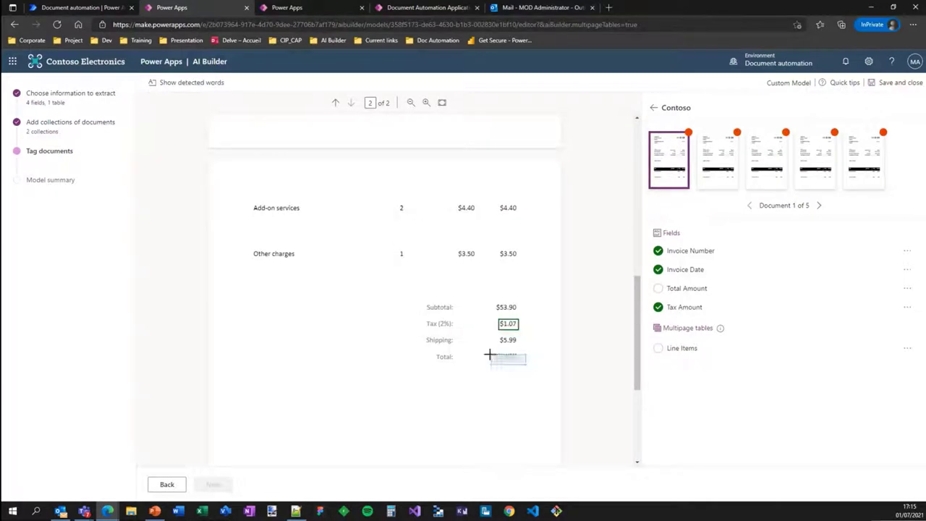
left_click(419, 316)
scroll(538, 282, "up", 3)
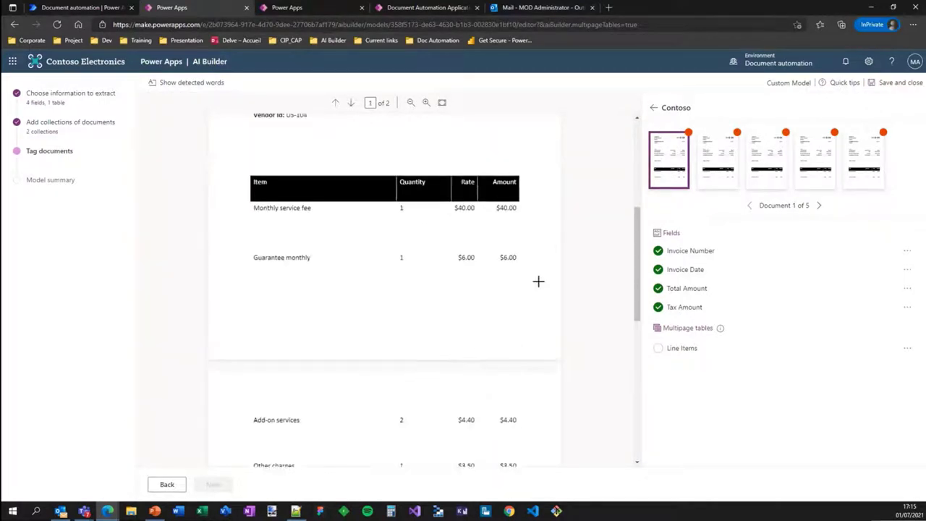
scroll(542, 282, "up", 1)
Step: Tag the item rows as Line Items, with row 1: Monthly service fee, 1, $40.00
left_click_drag(544, 332, 221, 252)
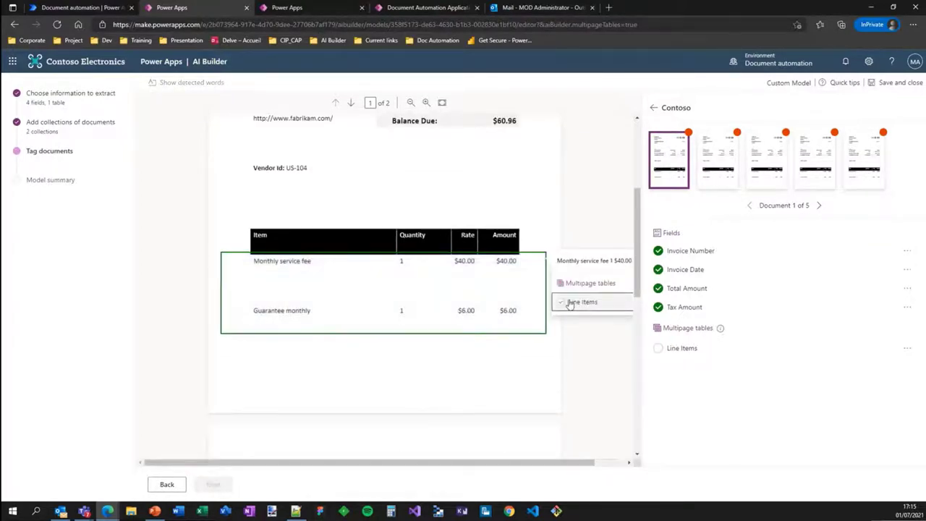
left_click(569, 303)
left_click(701, 165)
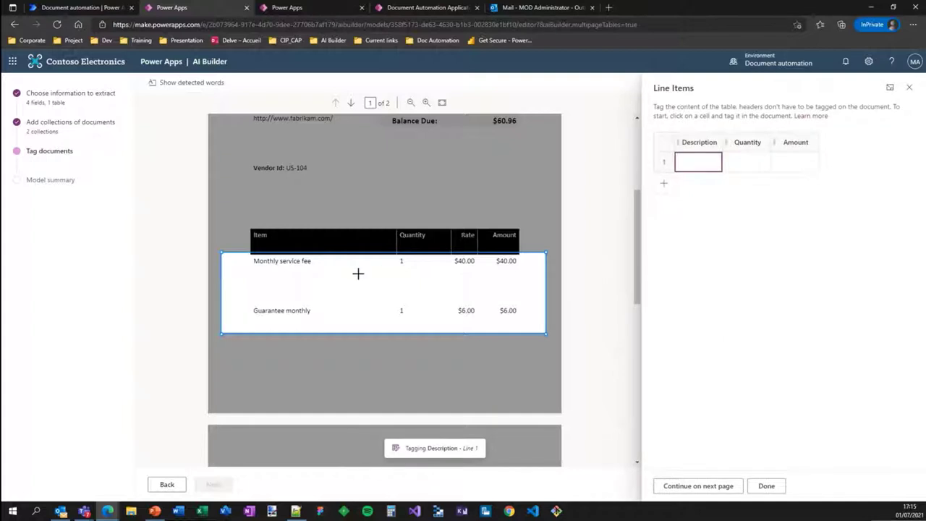
left_click_drag(337, 273, 259, 259)
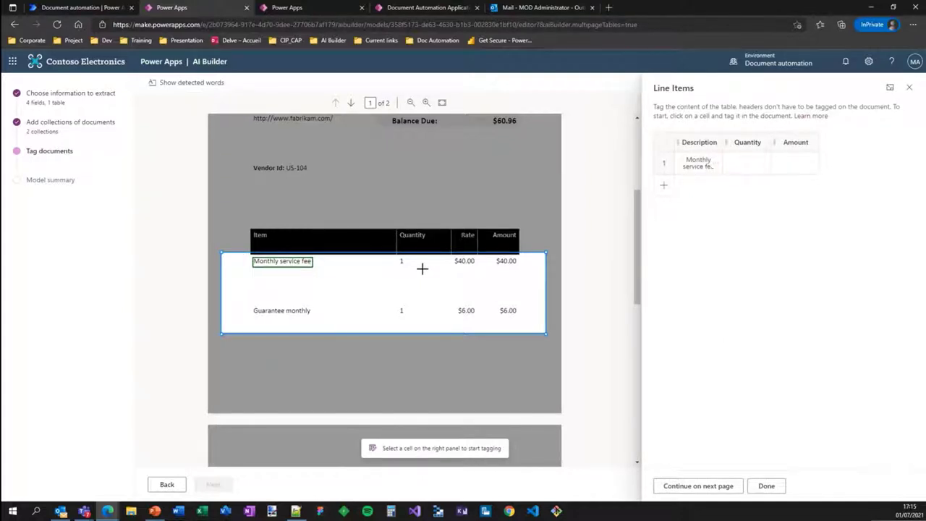
left_click(729, 165)
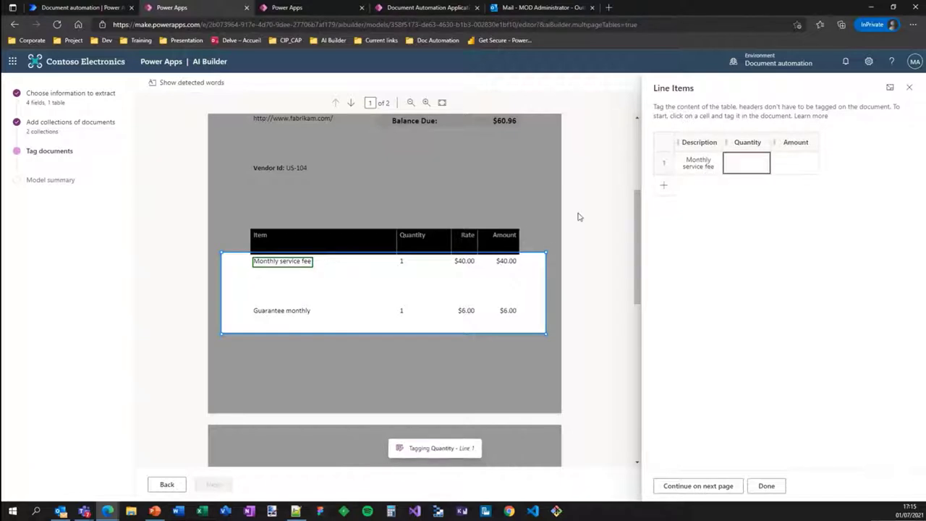
left_click_drag(379, 252, 421, 268)
left_click(799, 163)
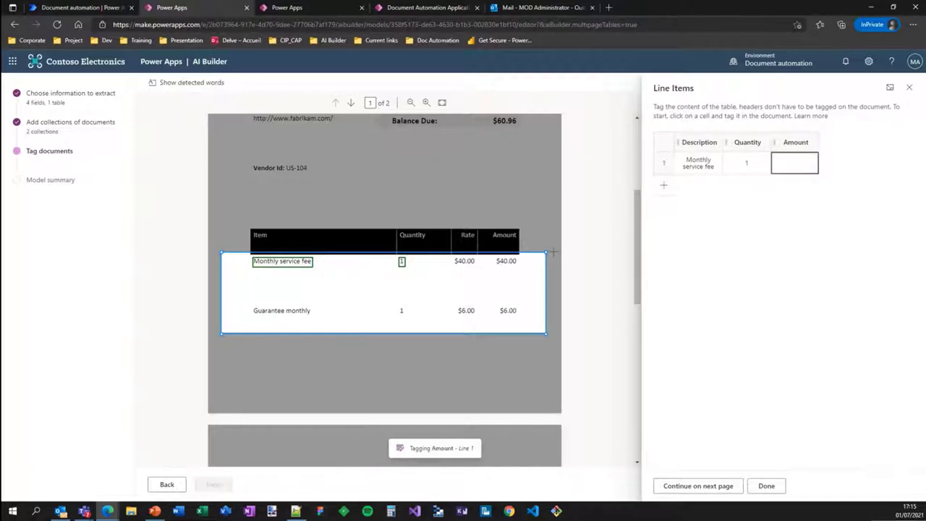
left_click(663, 185)
left_click(785, 170)
left_click_drag(481, 253, 518, 269)
left_click(691, 187)
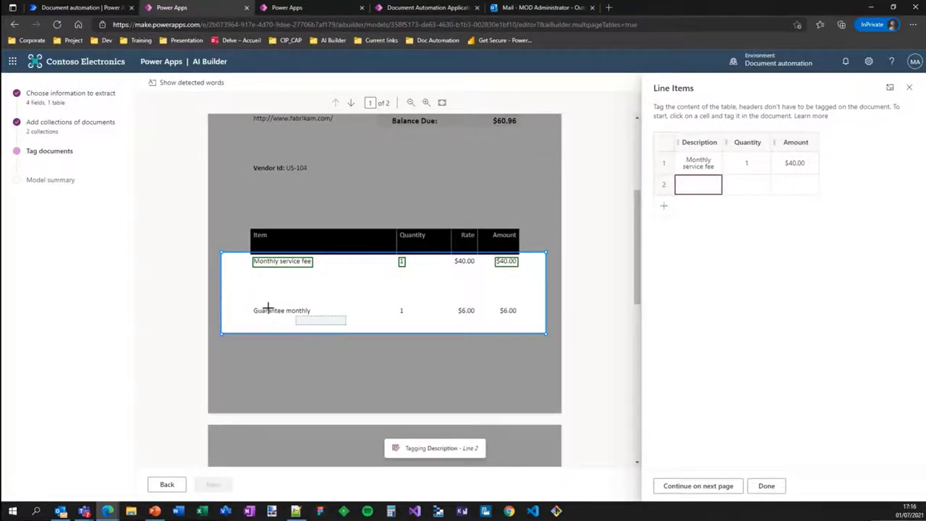
Step: Tag Line Items row 2: Guarantee monthly, quantity 1, amount $6.00
left_click_drag(267, 308, 219, 297)
left_click(747, 186)
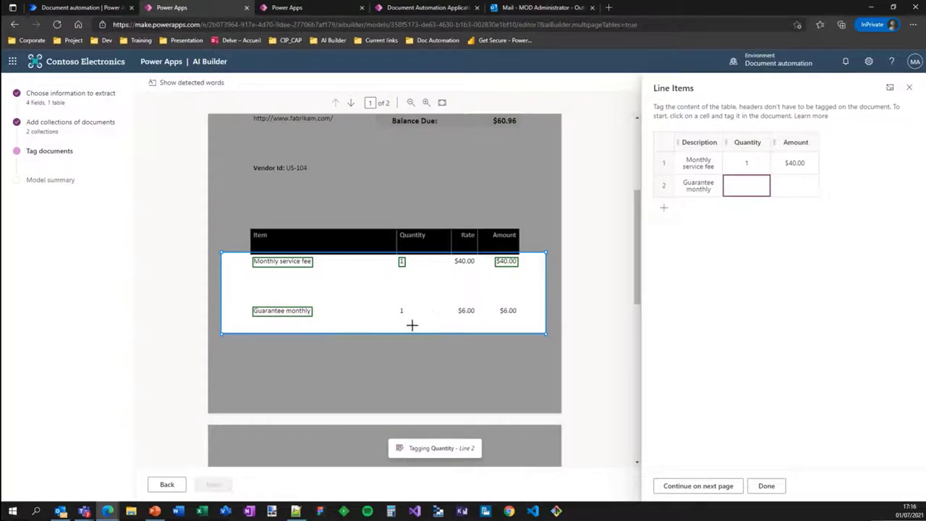
left_click_drag(411, 326, 389, 303)
left_click(796, 187)
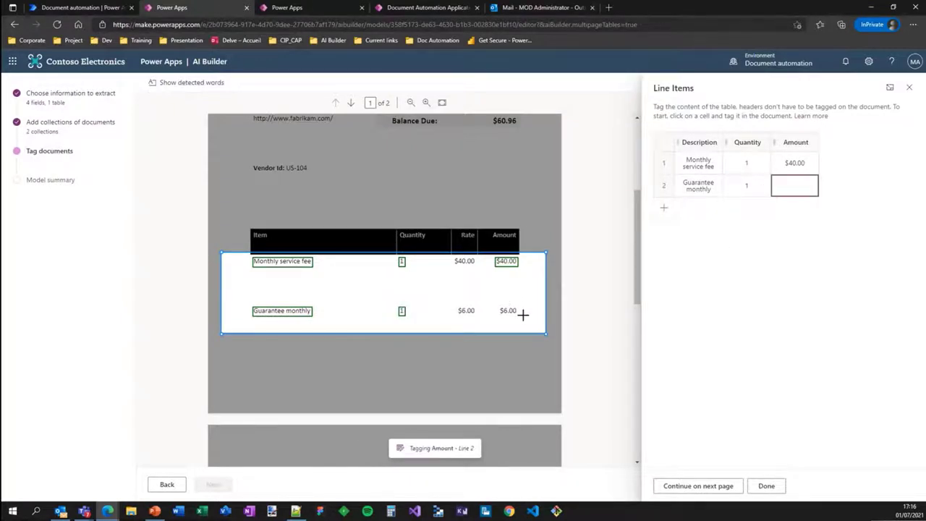
left_click_drag(523, 315, 487, 288)
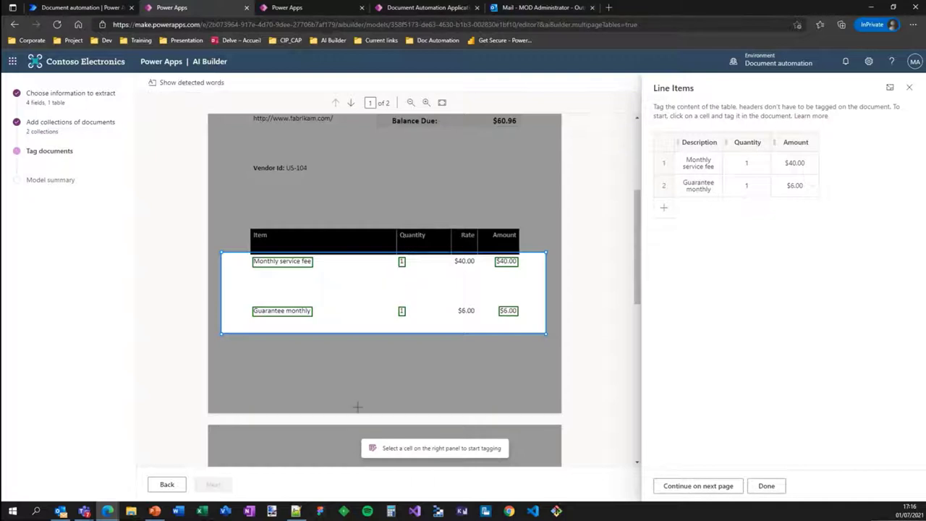
Step: Continue the Line Items table onto page 2 by marking the rows there as a Line items region
left_click(697, 486)
scroll(419, 341, "down", 3)
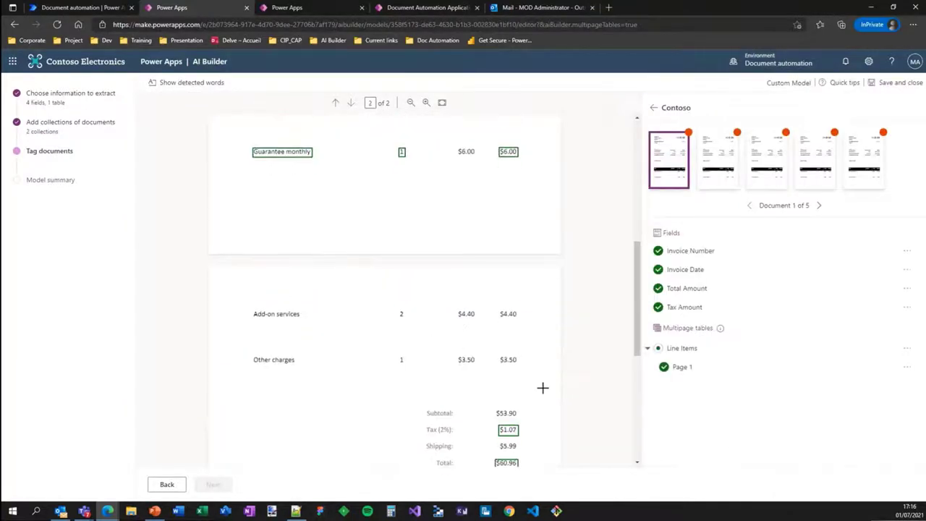
left_click_drag(543, 388, 231, 289)
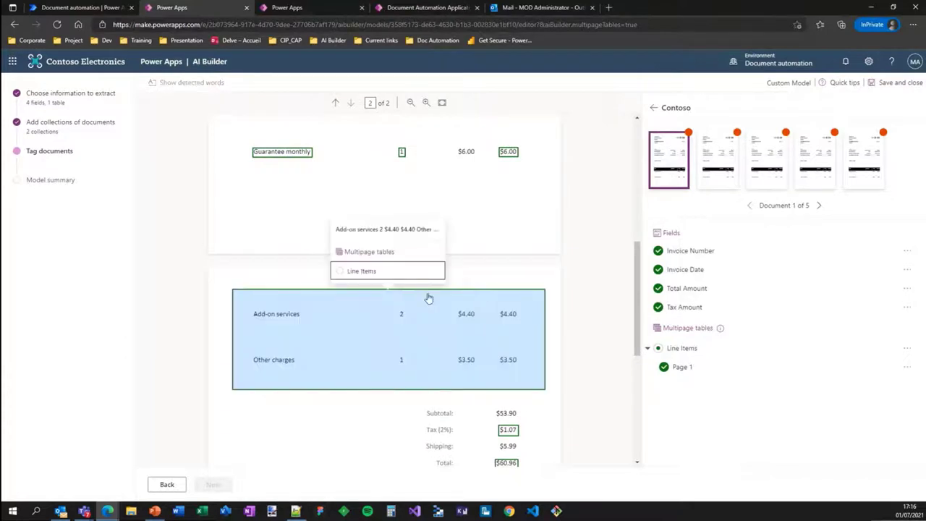
left_click(358, 272)
Step: Tag line 1 as Add-on services, quantity 2, amount $4.40
left_click(692, 164)
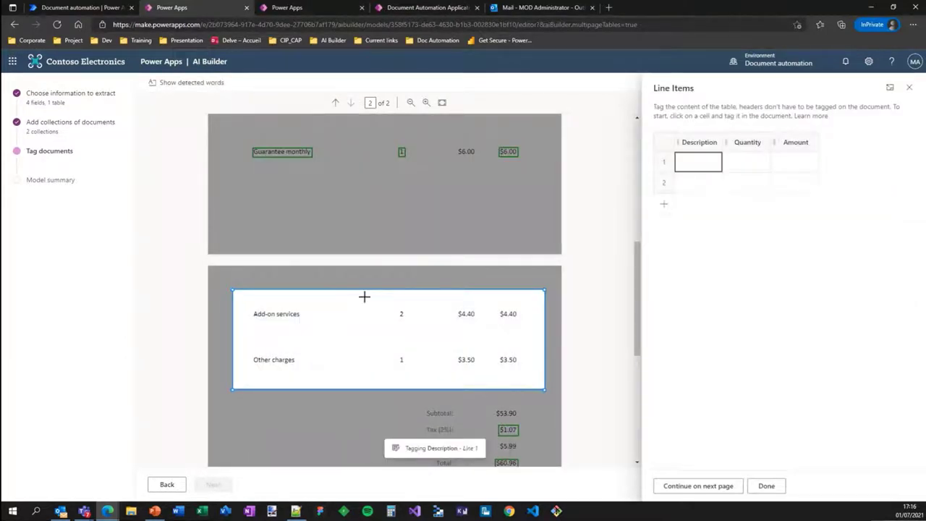
left_click_drag(340, 322, 243, 298)
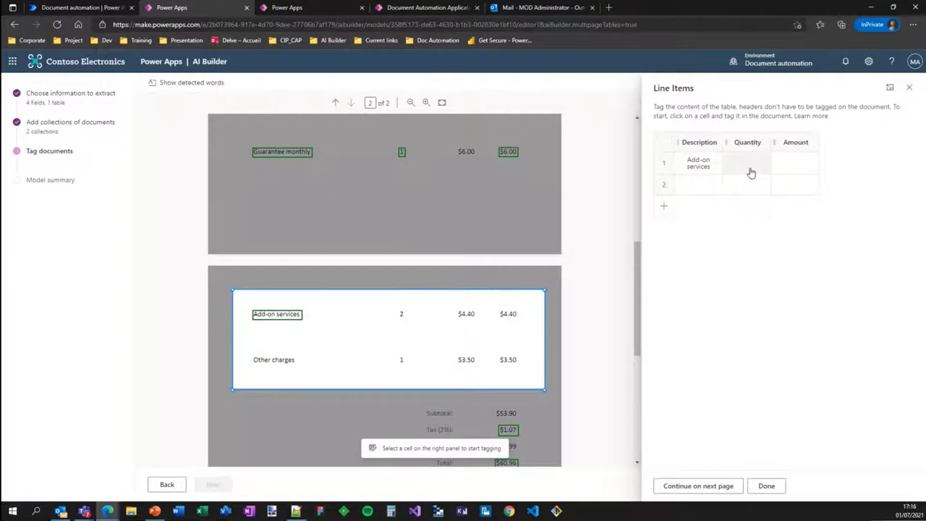
left_click(751, 172)
left_click_drag(433, 330, 391, 298)
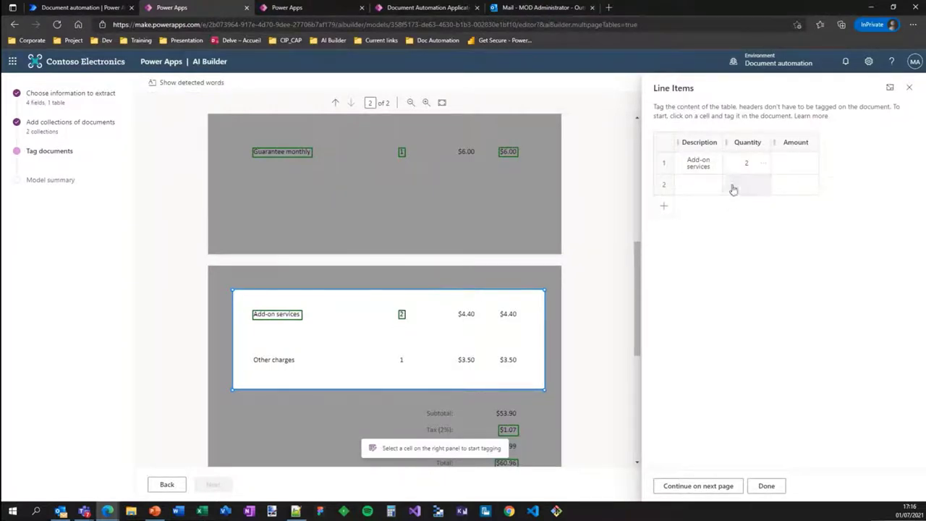
left_click(782, 165)
left_click_drag(531, 325, 510, 299)
Step: Tag line 2 as Other charges, quantity 1, amount $3.50, and finish the table
left_click(698, 185)
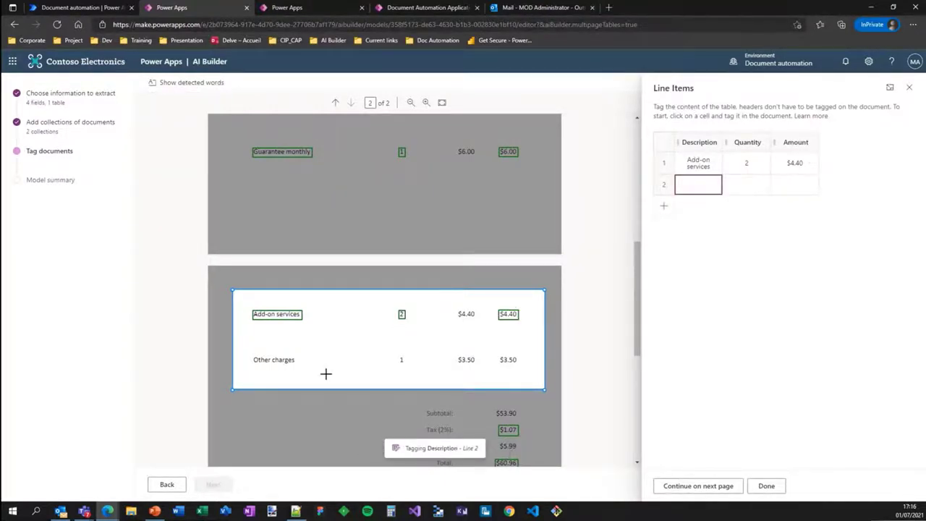
left_click_drag(326, 374, 250, 345)
left_click(745, 186)
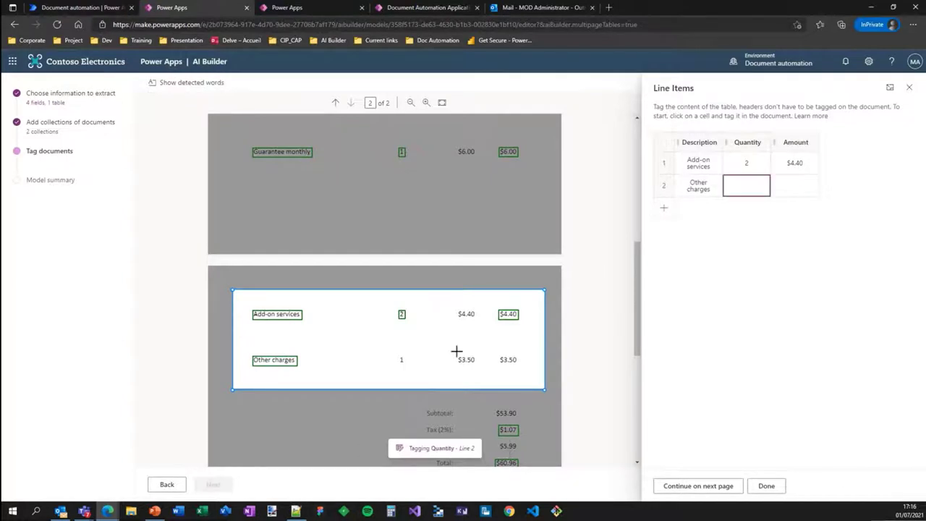
left_click_drag(408, 367, 396, 352)
left_click(780, 182)
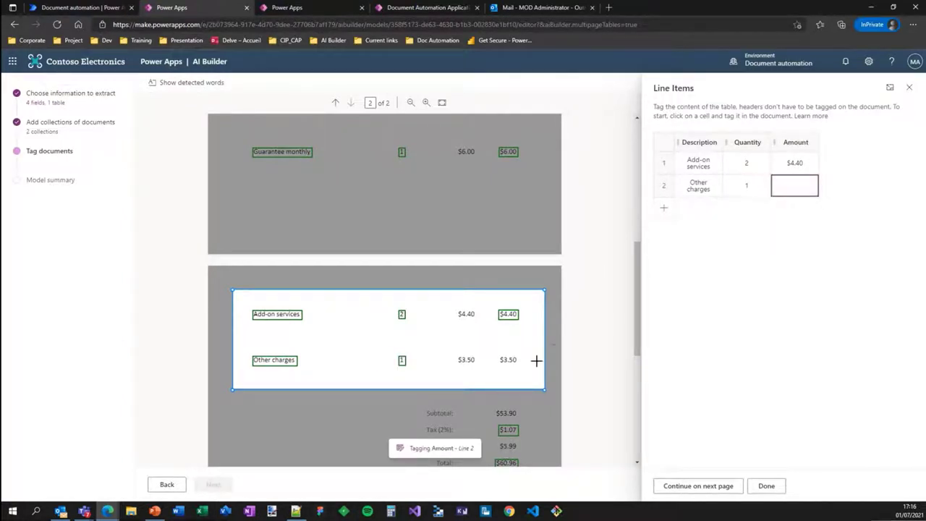
left_click_drag(514, 359, 499, 352)
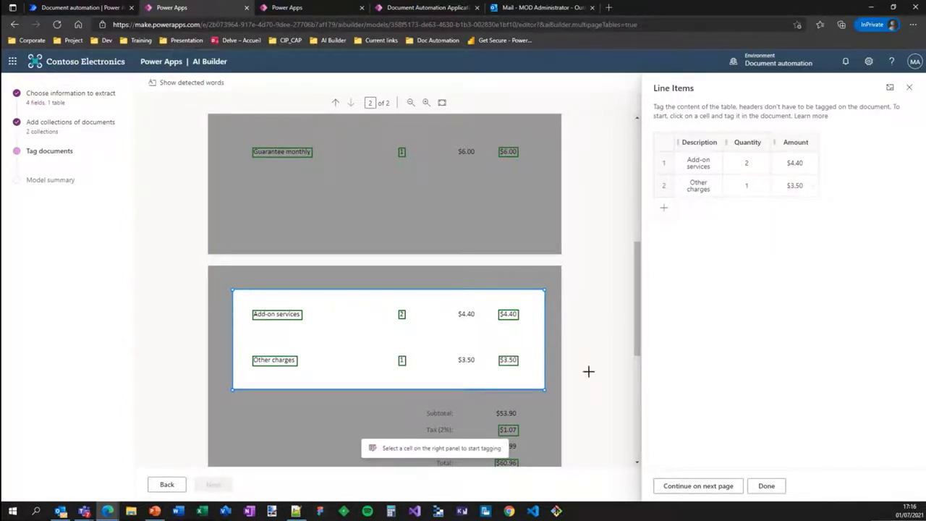
left_click(766, 486)
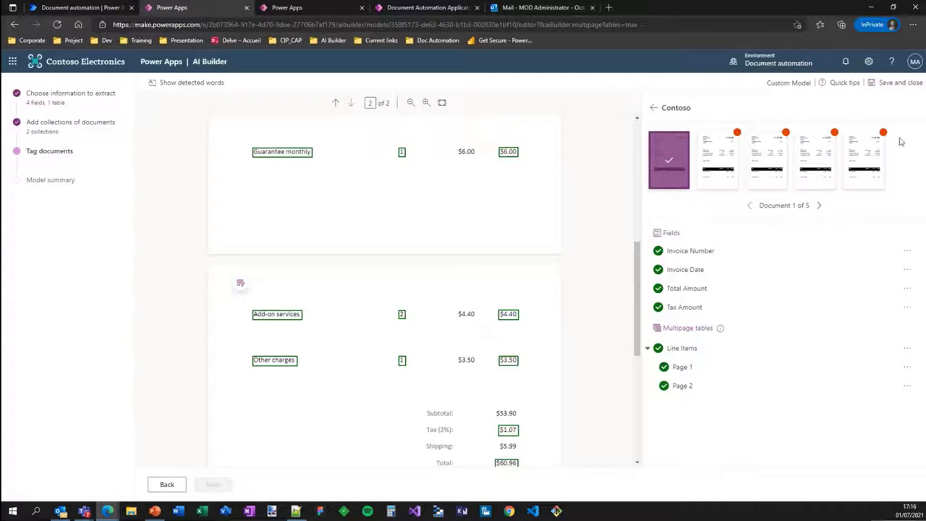
Step: Save the Contoso document's tagging and switch to the published Demo model's page
left_click(653, 108)
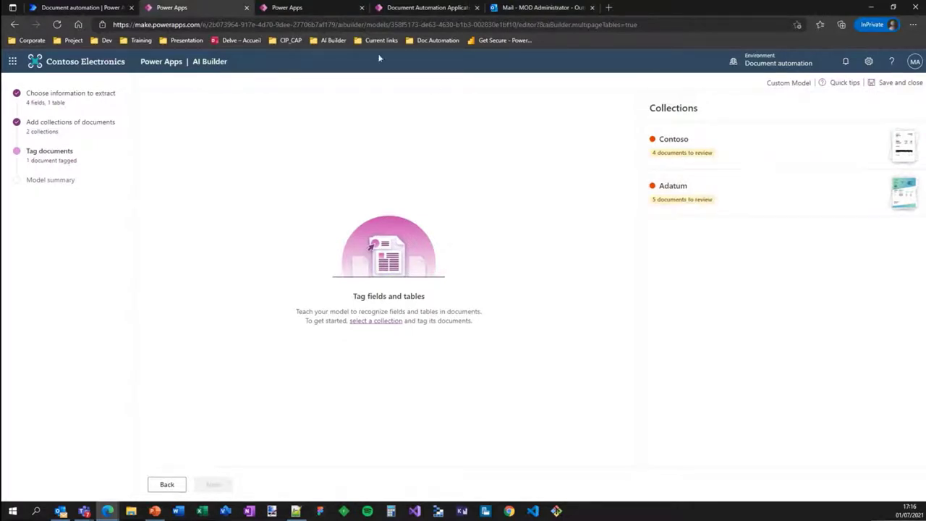
left_click(317, 9)
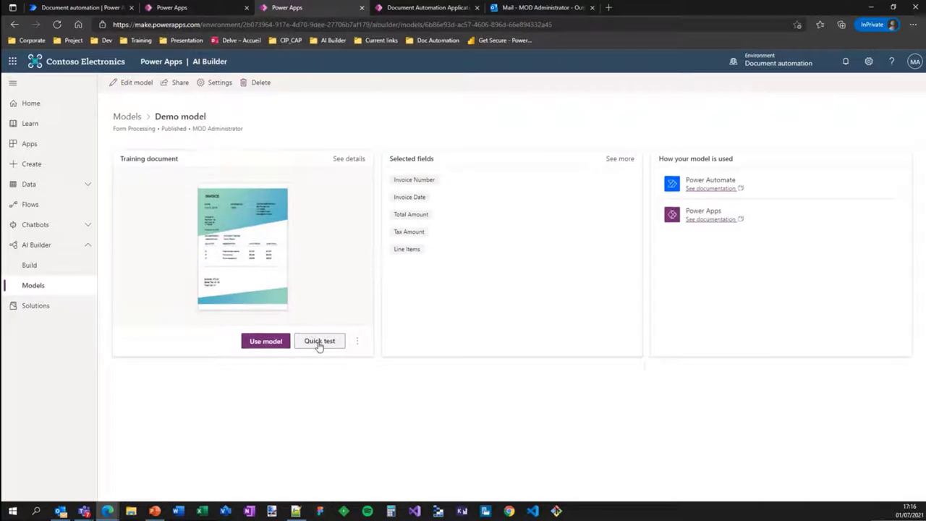
Step: Quick-test the Demo model with Invoice 6 from the Contoso Multi Pages Test folder
left_click(319, 341)
left_click(464, 343)
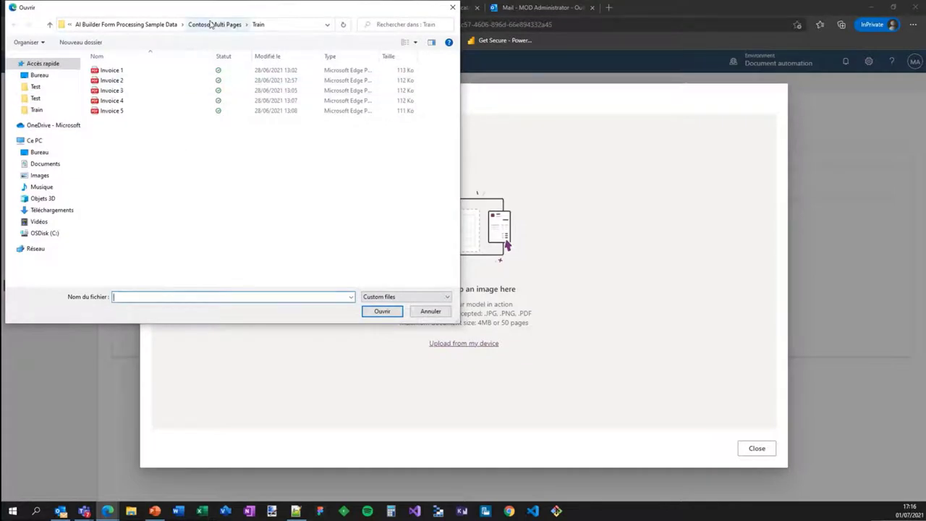
left_click(209, 25)
double_click(117, 71)
left_click(117, 70)
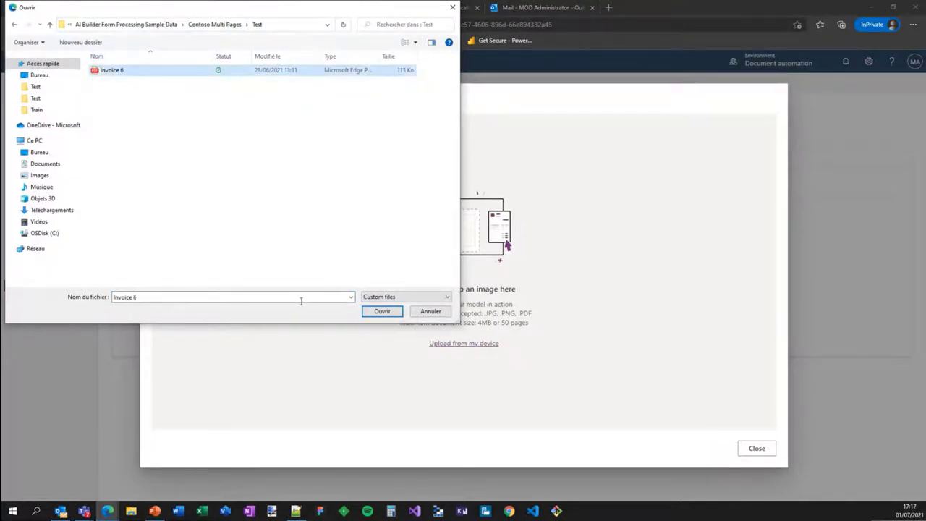
left_click(363, 315)
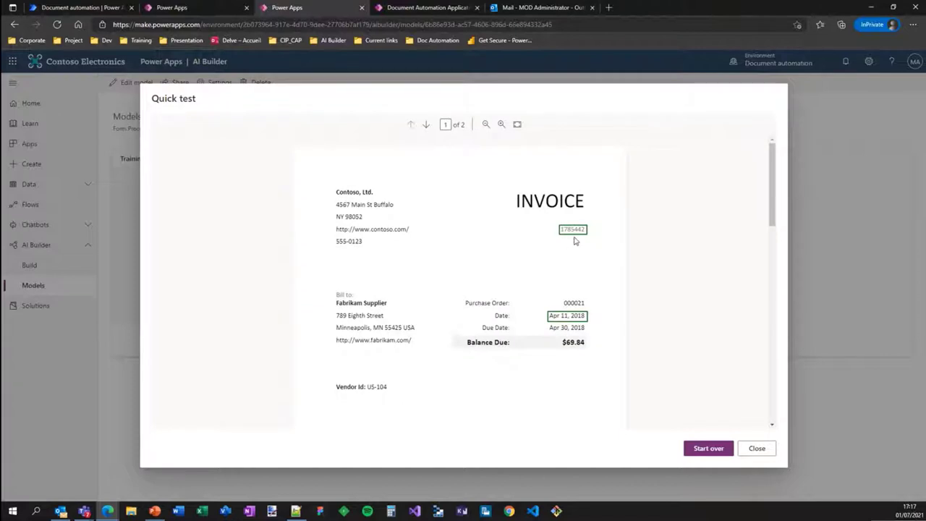
Step: Review Invoice 6's extracted fields and detected line items table, then start the test over
mouse_move(577, 235)
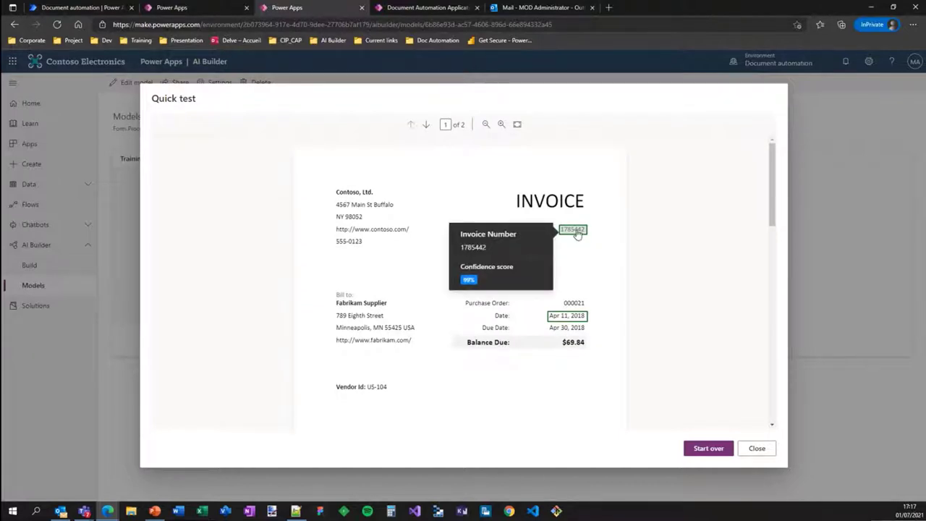
mouse_move(559, 319)
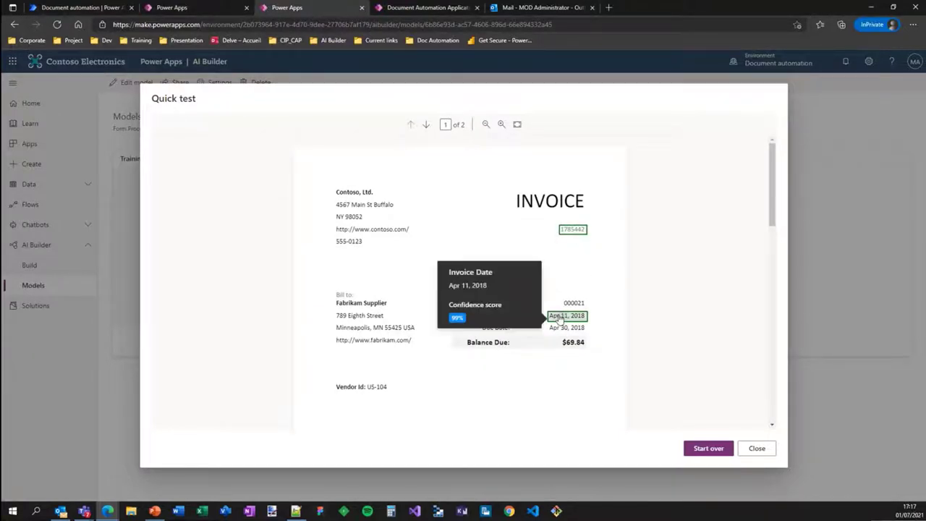
scroll(709, 236, "down", 3)
left_click(525, 314)
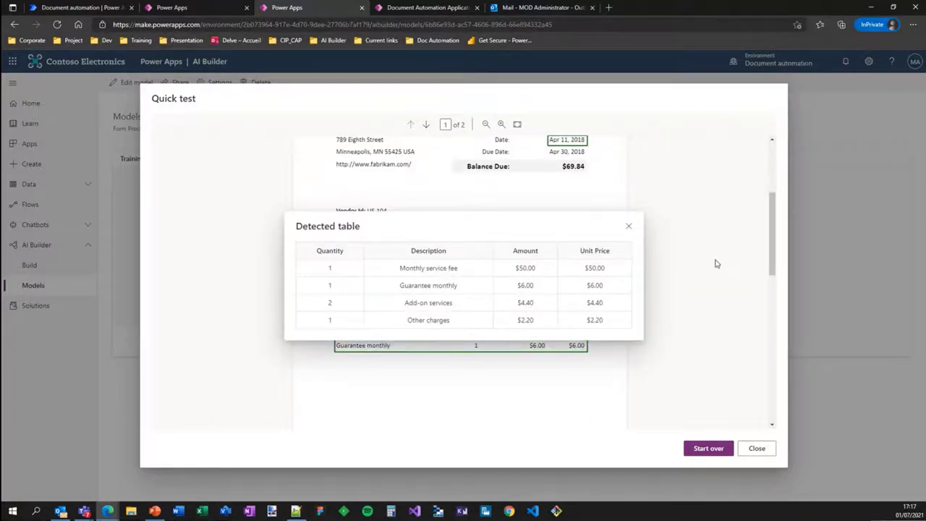
left_click(716, 264)
left_click(708, 448)
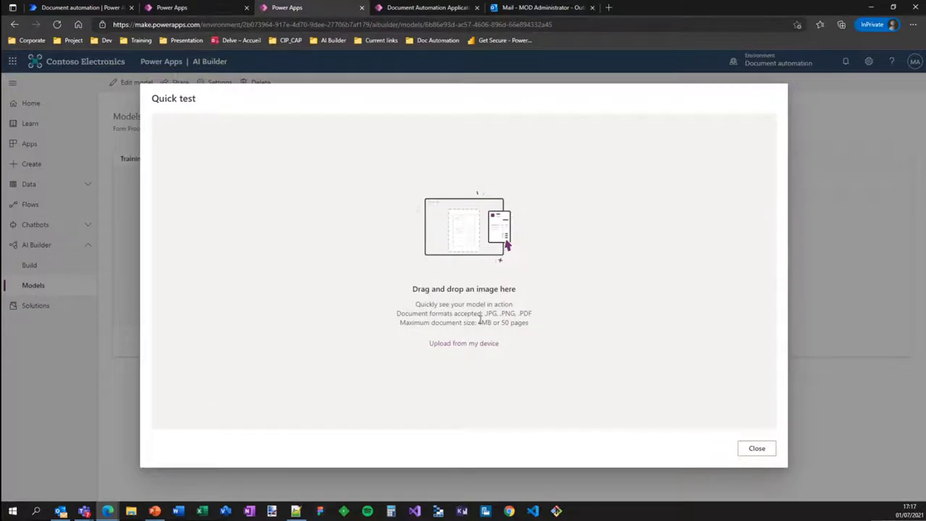
Step: Load the Adatum 6 invoice from the Adatum Test folder into the quick test
left_click(463, 344)
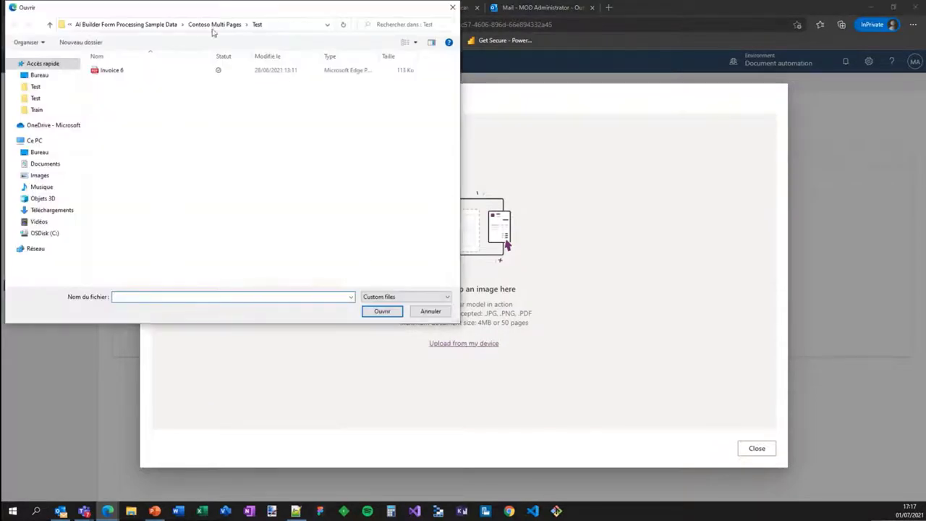
left_click(214, 26)
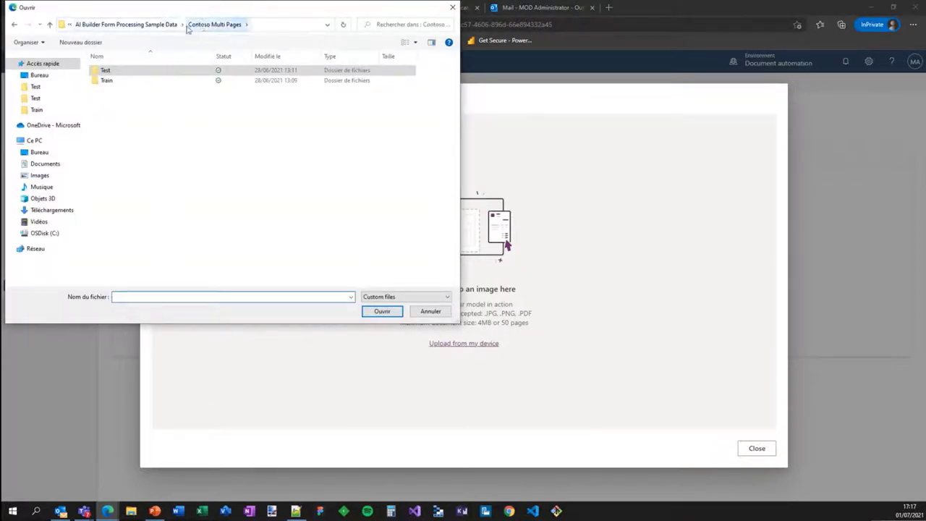
left_click(159, 24)
double_click(112, 71)
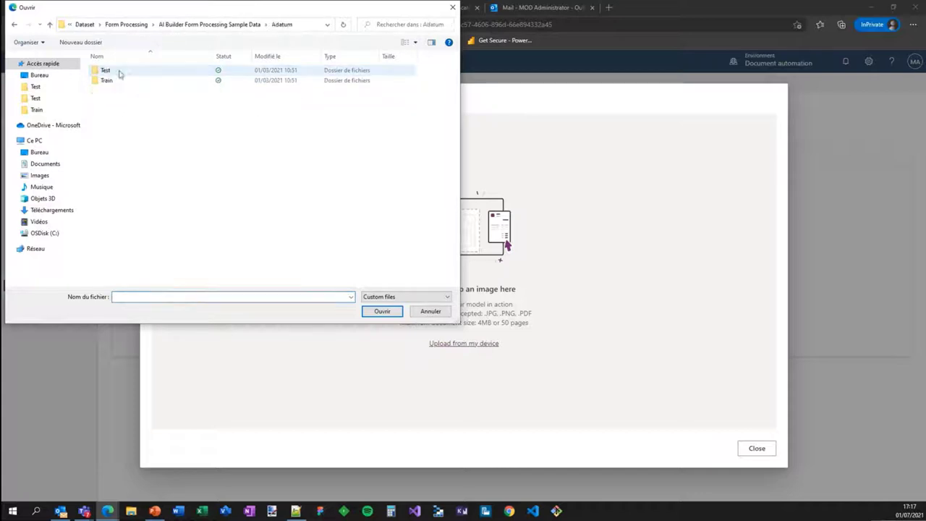
double_click(116, 70)
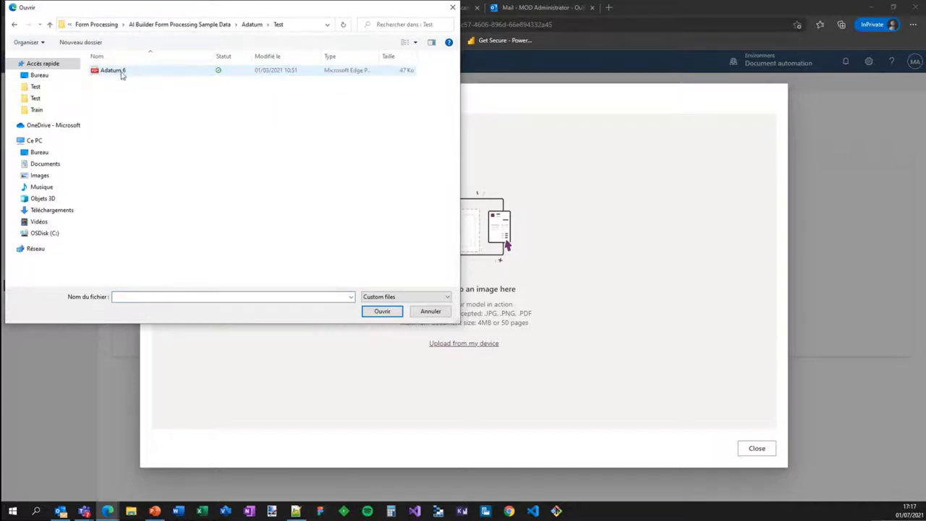
left_click(115, 71)
left_click(382, 312)
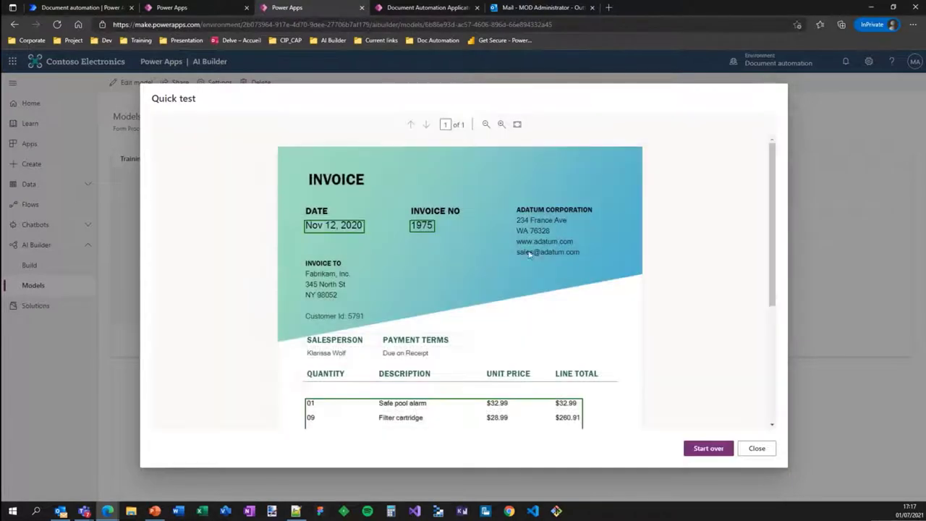
Step: Check Adatum 6's detected line items table, then close the quick test
mouse_move(342, 230)
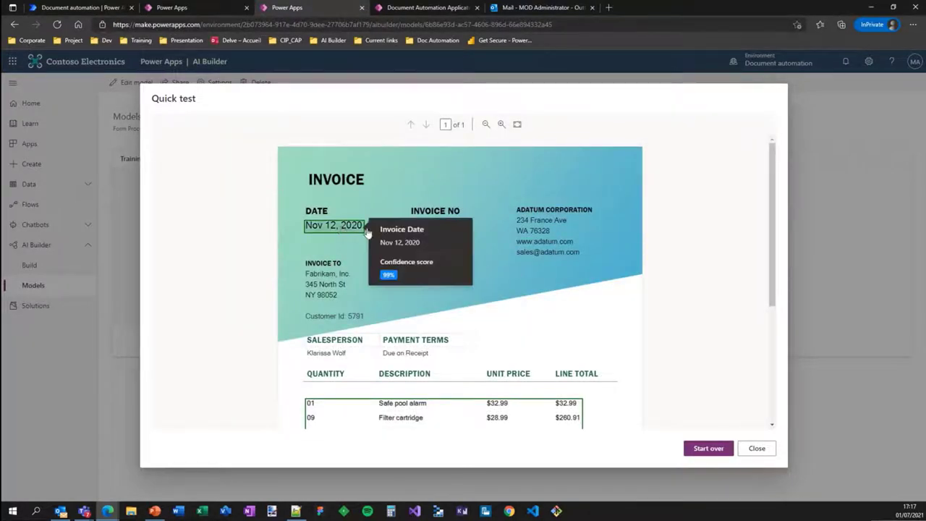
scroll(544, 283, "down", 1)
left_click(496, 326)
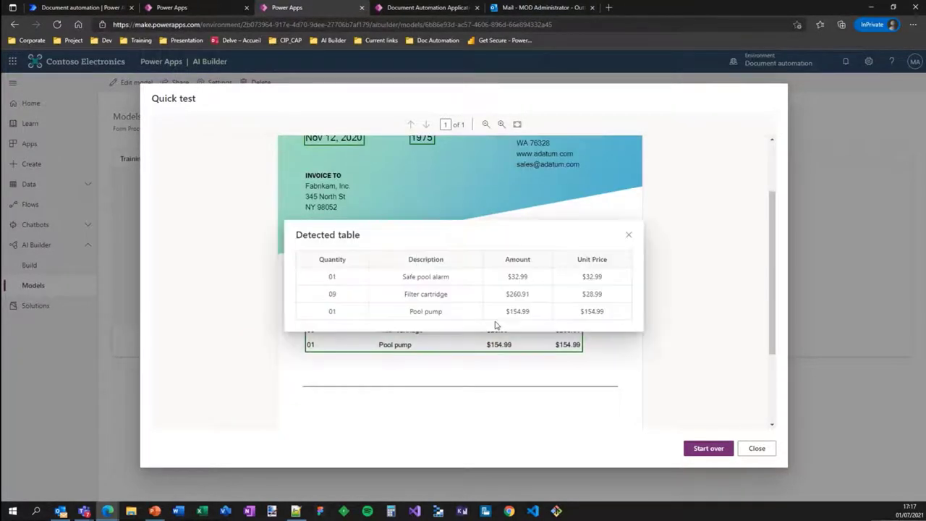
left_click(685, 283)
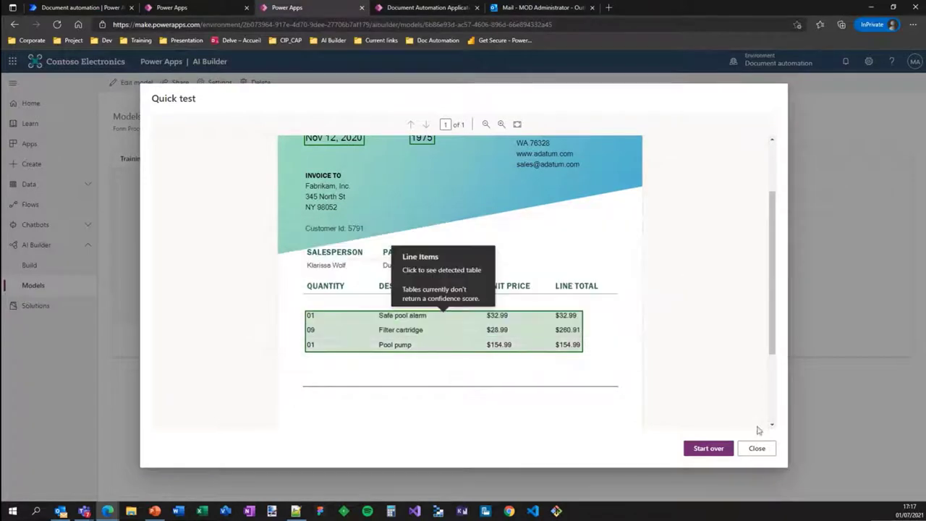
left_click(757, 449)
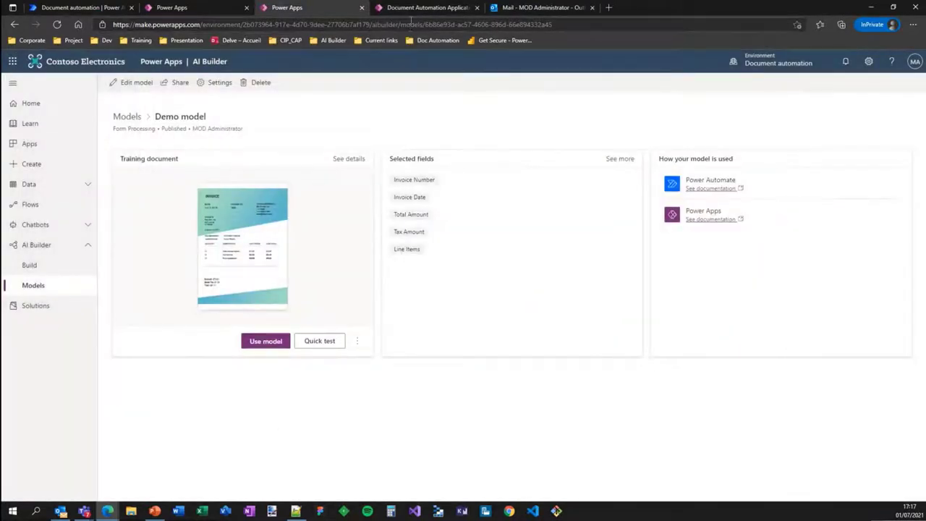
Step: Cancel the Document Automation default configuration, confirm the Documents list is empty, then go to Outlook
left_click(414, 8)
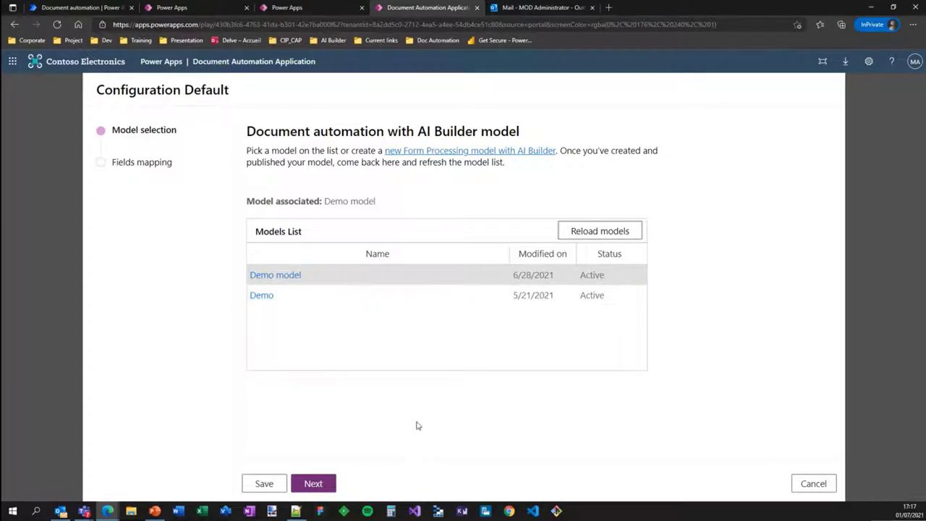
left_click(804, 484)
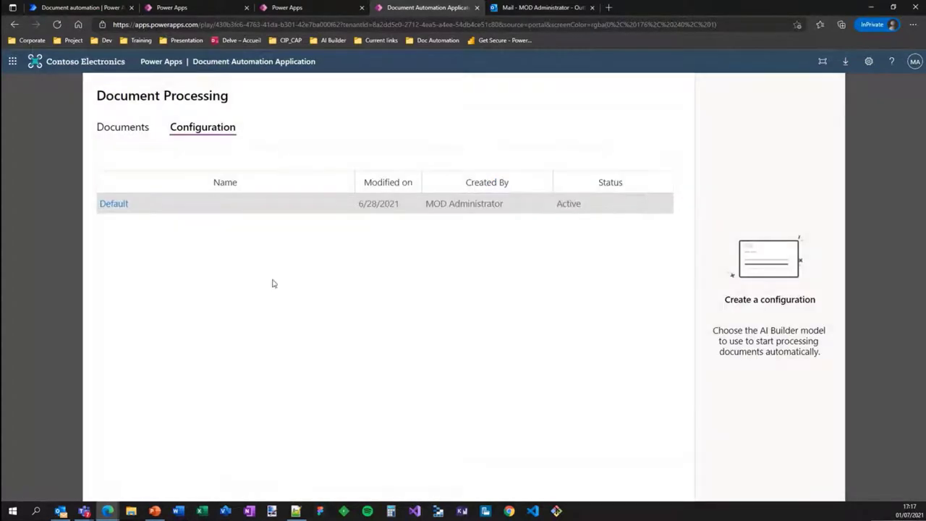
left_click(125, 130)
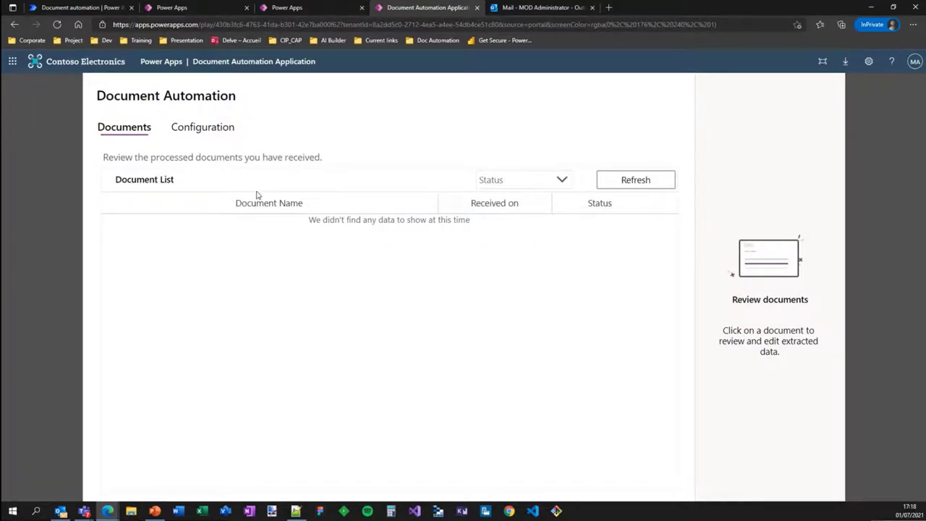
left_click(531, 9)
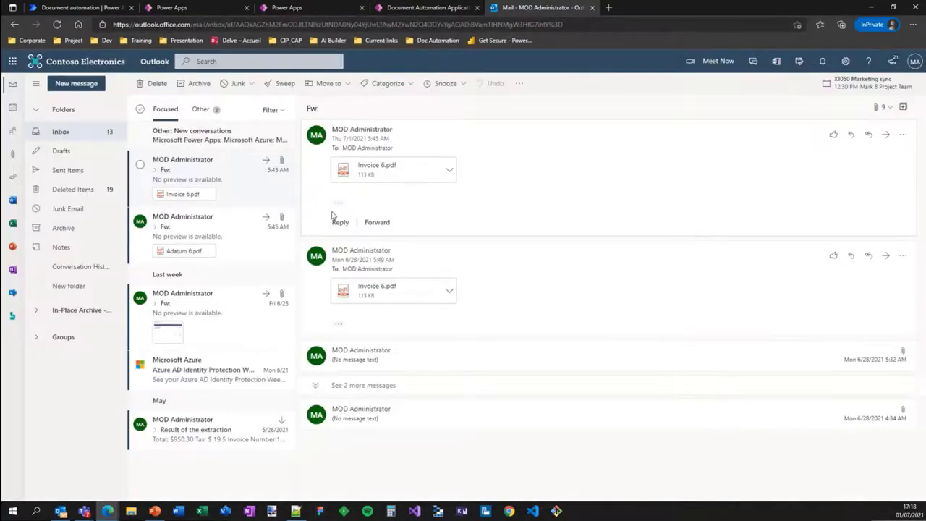
Step: Forward the Invoice 6.pdf email to the administrator mailbox
left_click(377, 222)
type("MOD")
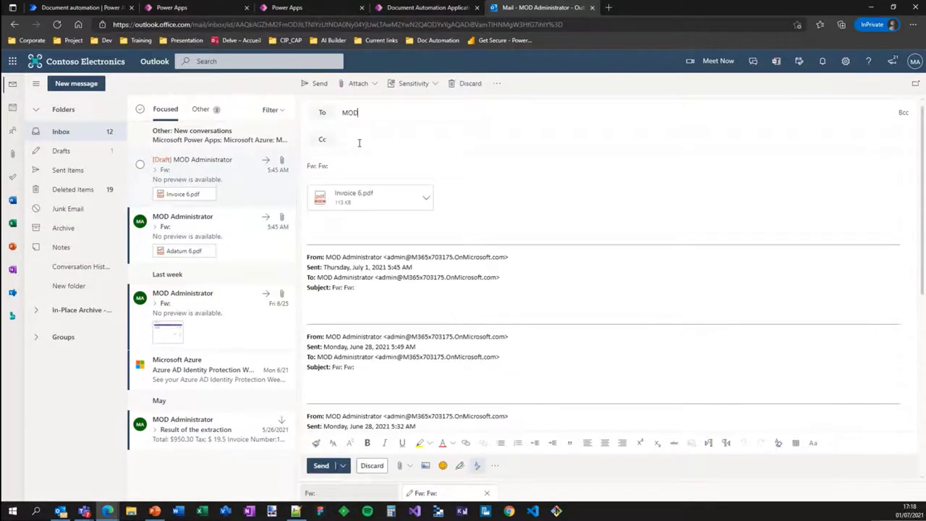
left_click(383, 136)
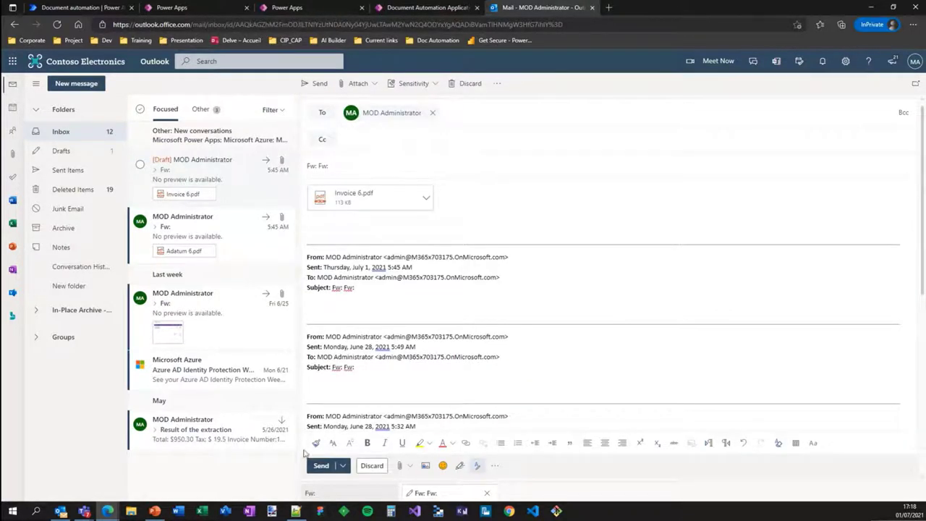
left_click(322, 465)
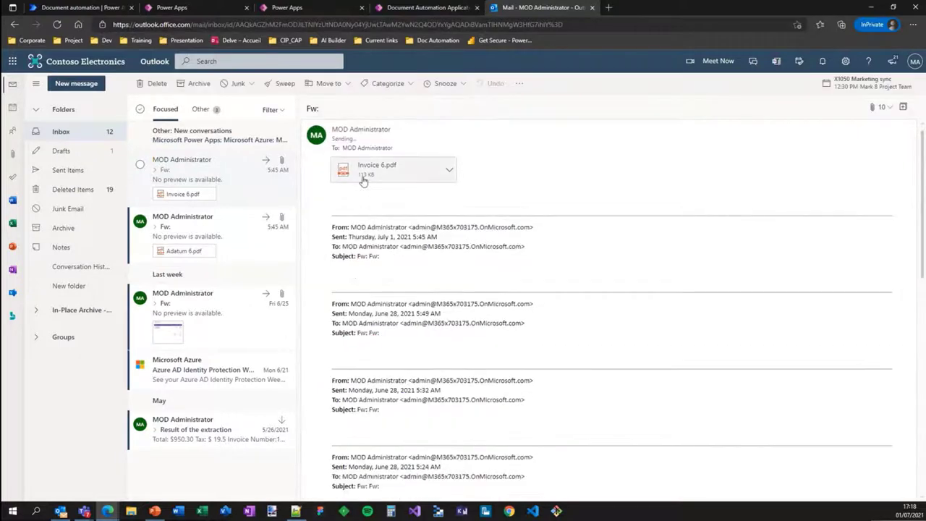
Step: Forward the Adatum 6.pdf email to the administrator mailbox, then return to Document Automation
left_click(217, 231)
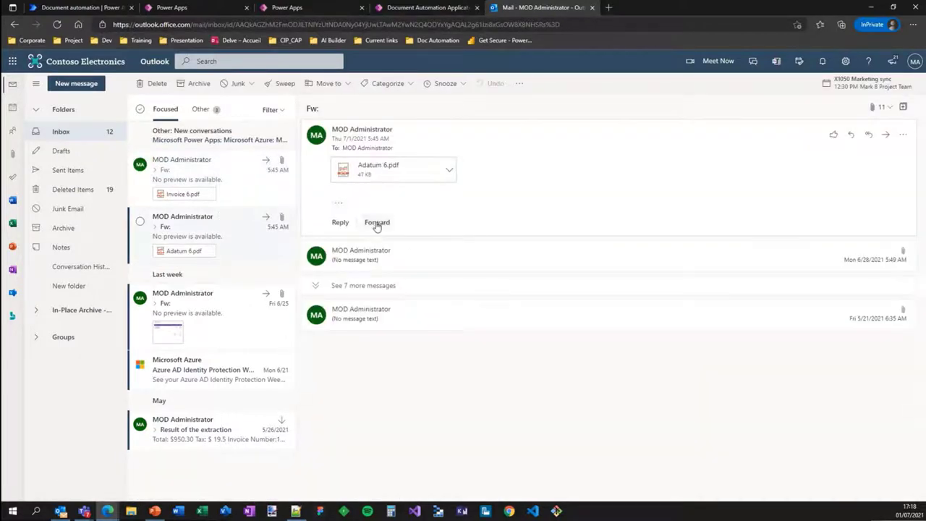
left_click(377, 223)
type("M")
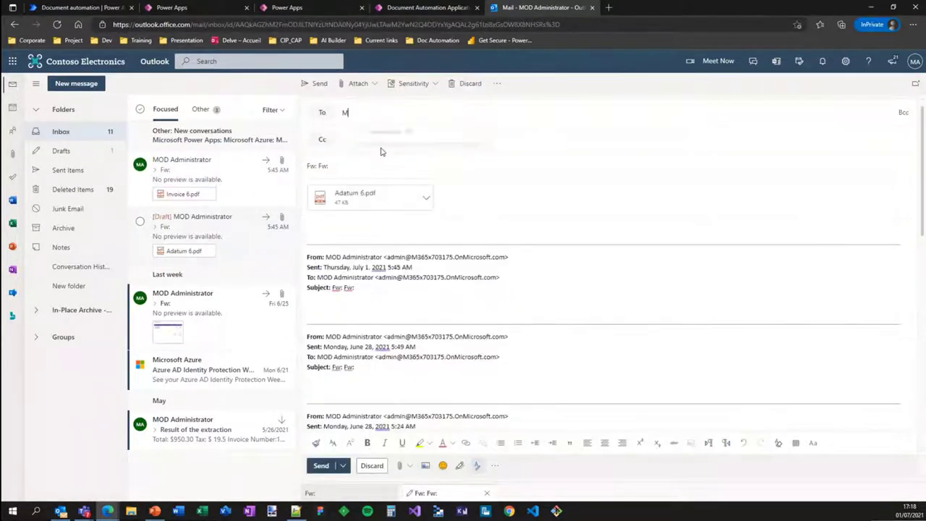
type("OD")
left_click(382, 148)
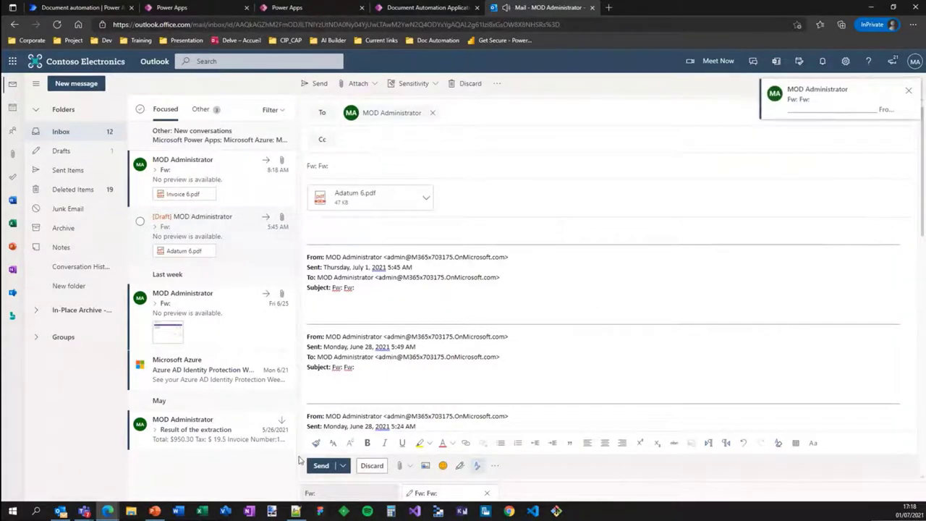
left_click(320, 465)
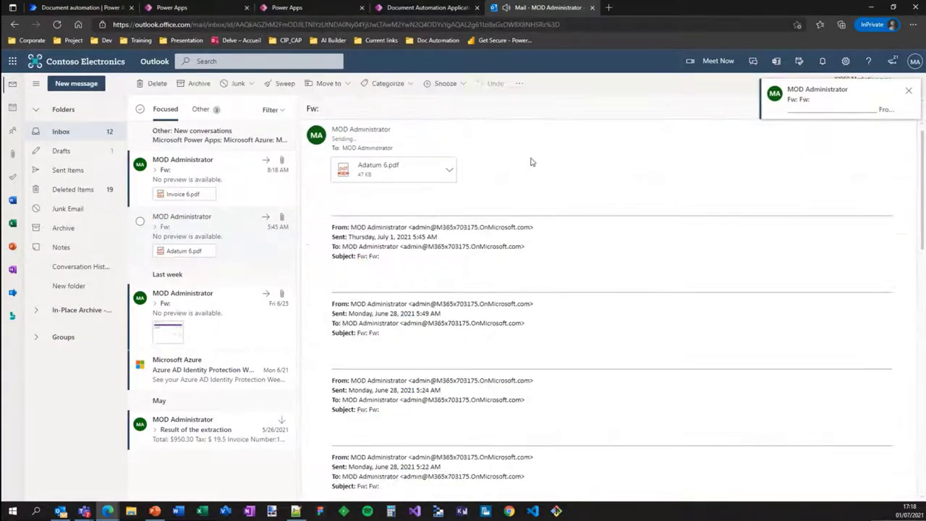
left_click(402, 8)
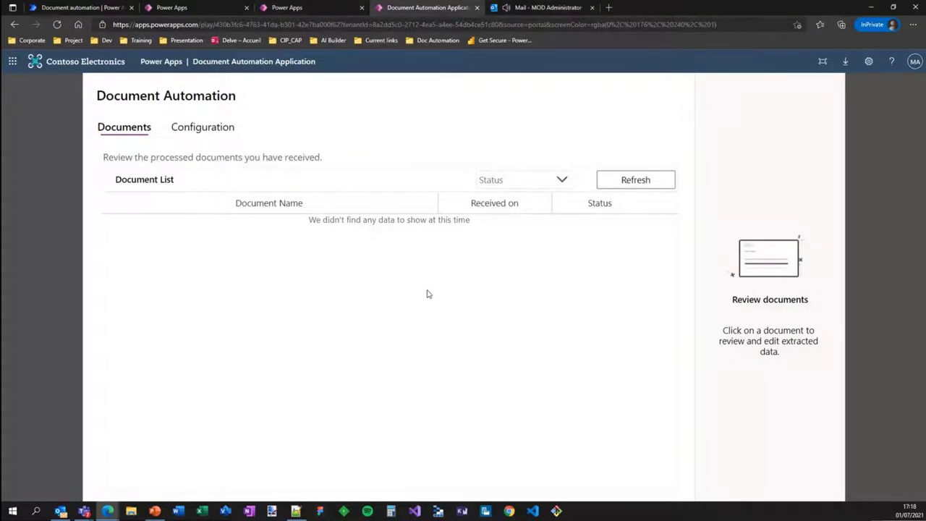
Step: Refresh the Document List until Adatum 6.pdf and Invoice 6.pdf show Extracting Data
left_click(628, 181)
left_click(649, 183)
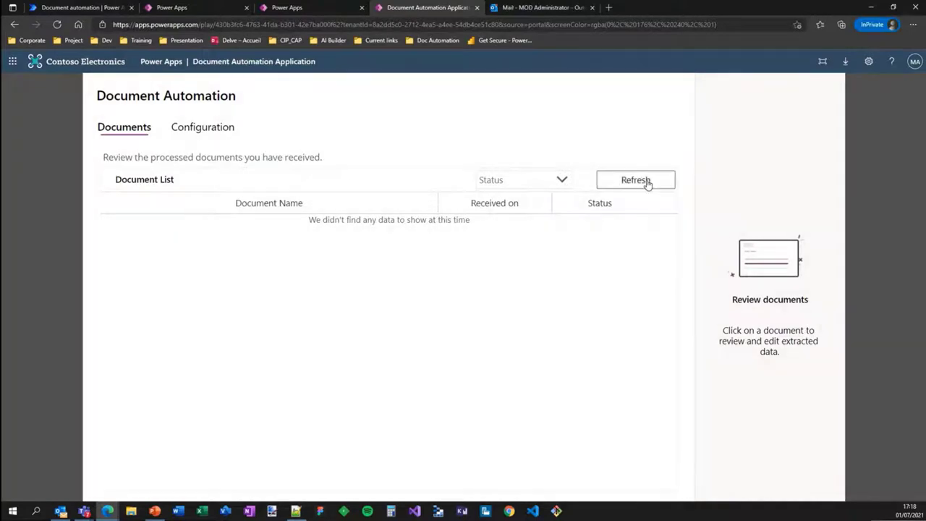
left_click(643, 182)
left_click(641, 181)
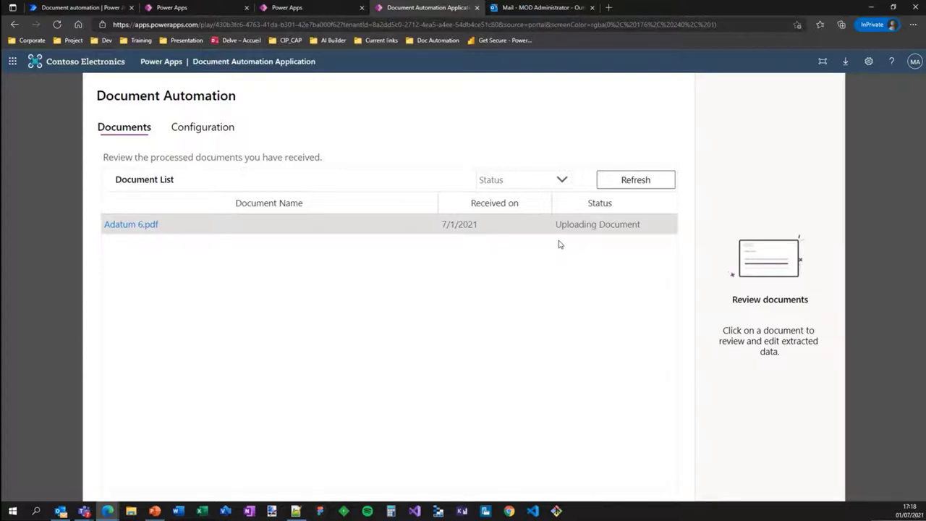
left_click(629, 182)
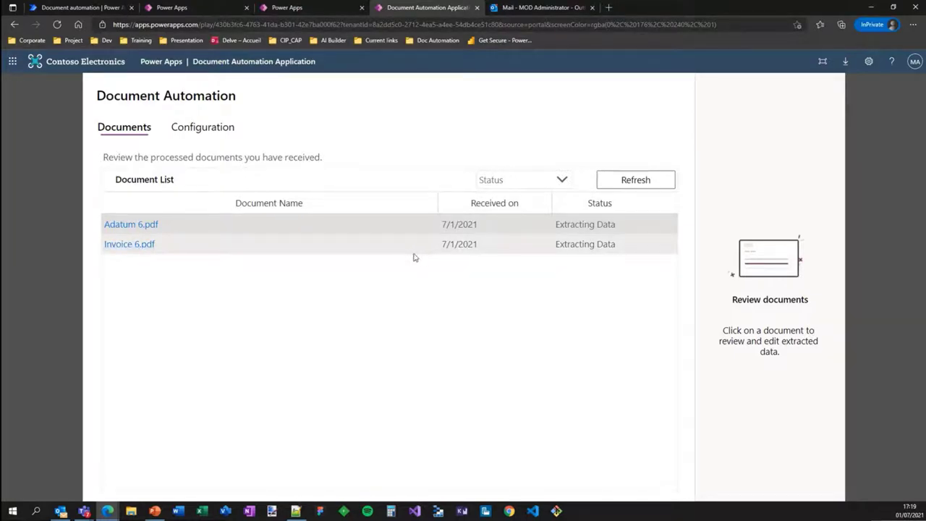
Step: Refresh again until Adatum 6.pdf reads Validated and Invoice 6.pdf reads Manual Review
left_click(642, 183)
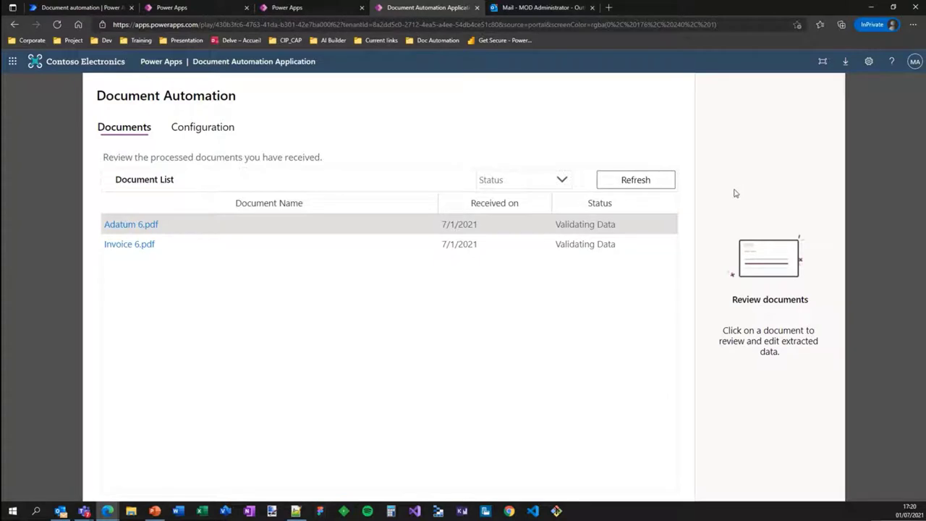
left_click(636, 185)
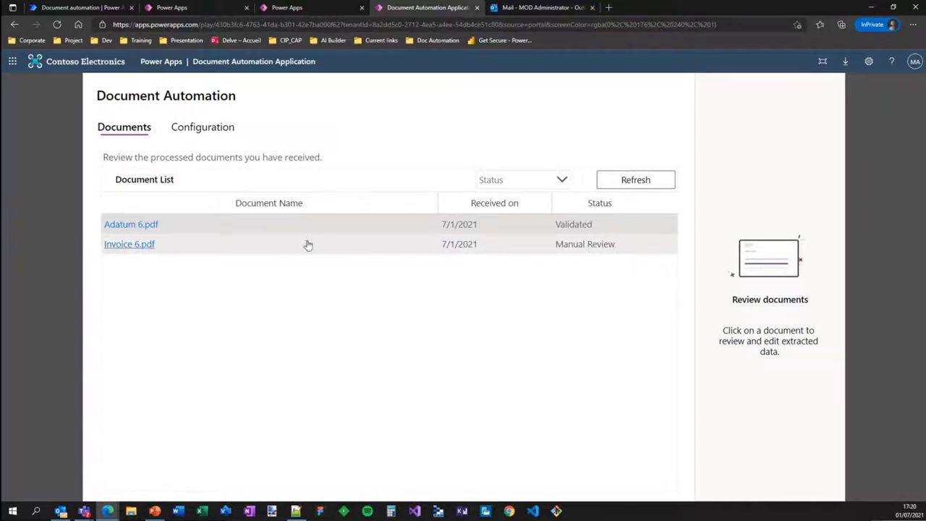
Step: Open Invoice 6.pdf for manual review and enlarge its PDF preview
left_click(137, 245)
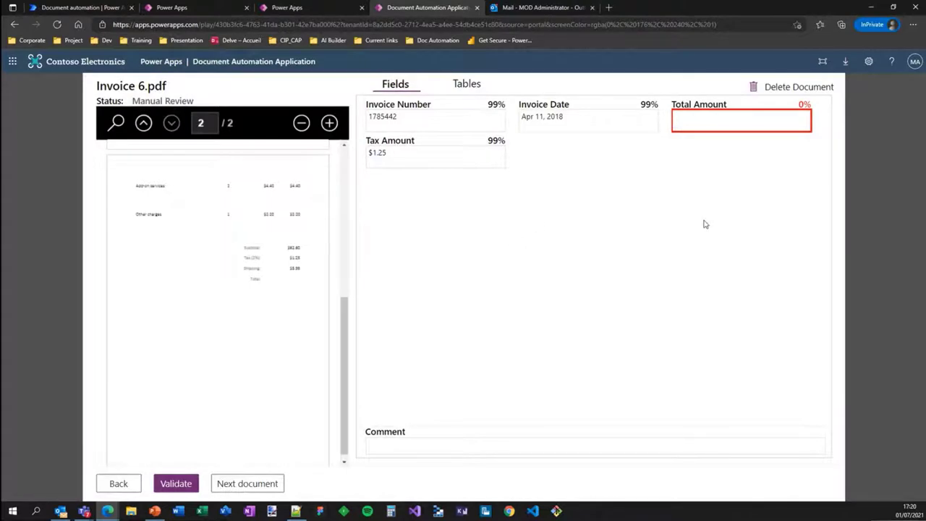
left_click(722, 127)
left_click(329, 123)
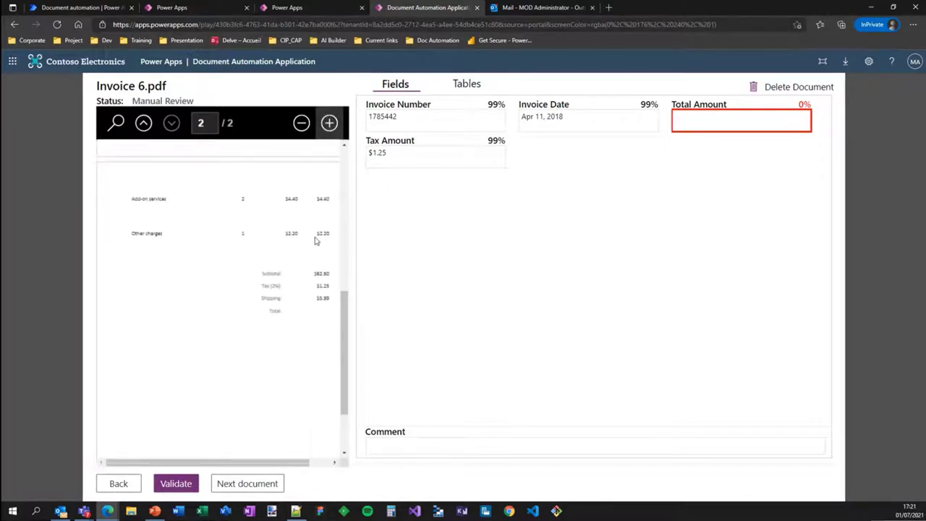
left_click_drag(293, 463, 303, 462)
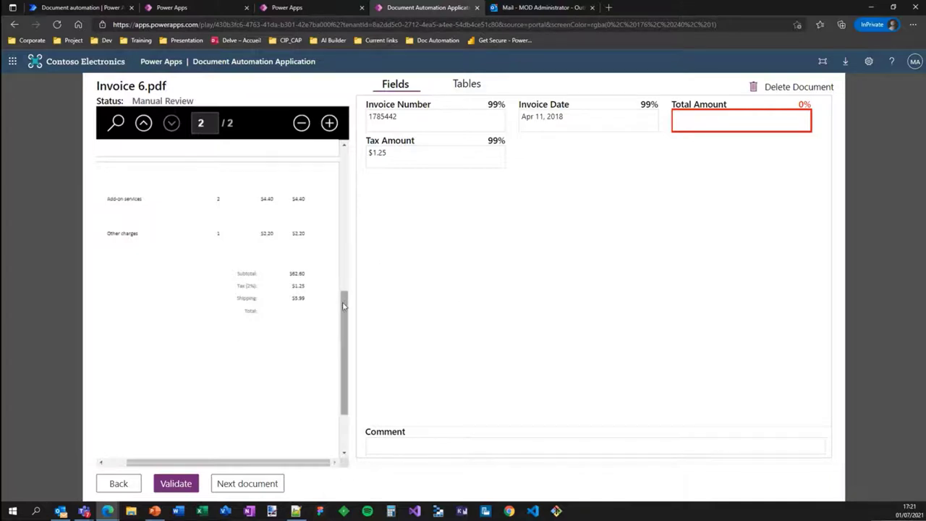
left_click_drag(343, 306, 345, 168)
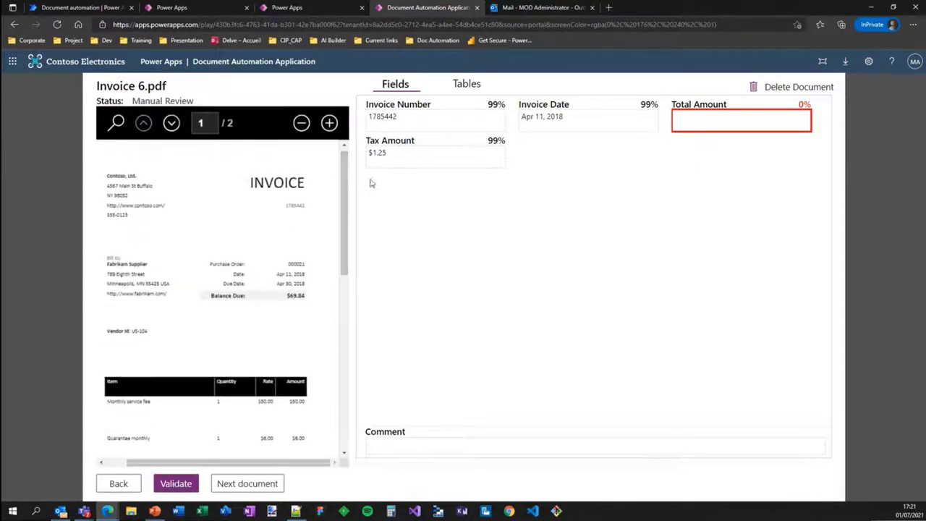
Step: Change the Tax Amount from $1.25 to $1.24 and return to the document list
left_click(395, 154)
key("BackSpace")
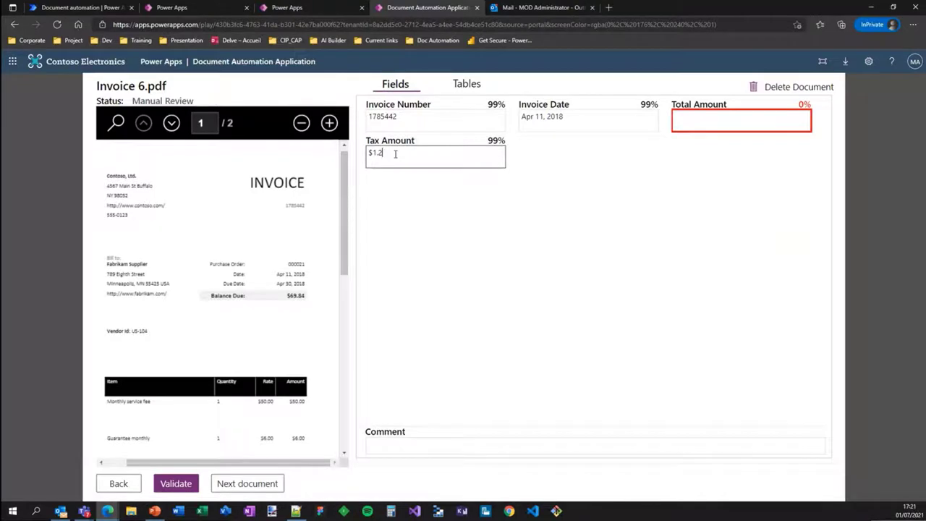
type("4")
left_click(119, 483)
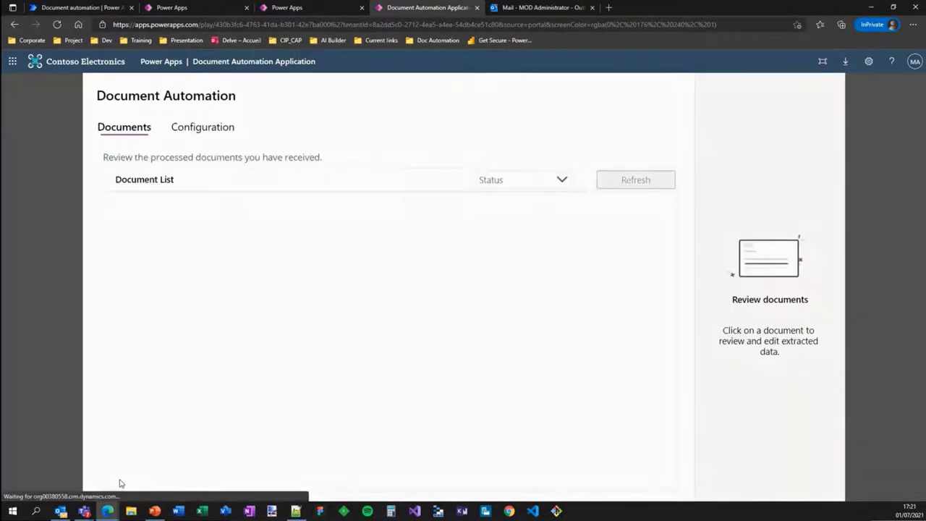
Step: Review Adatum 6.pdf's validated fields, then switch back to the AI Builder model tab
left_click(139, 226)
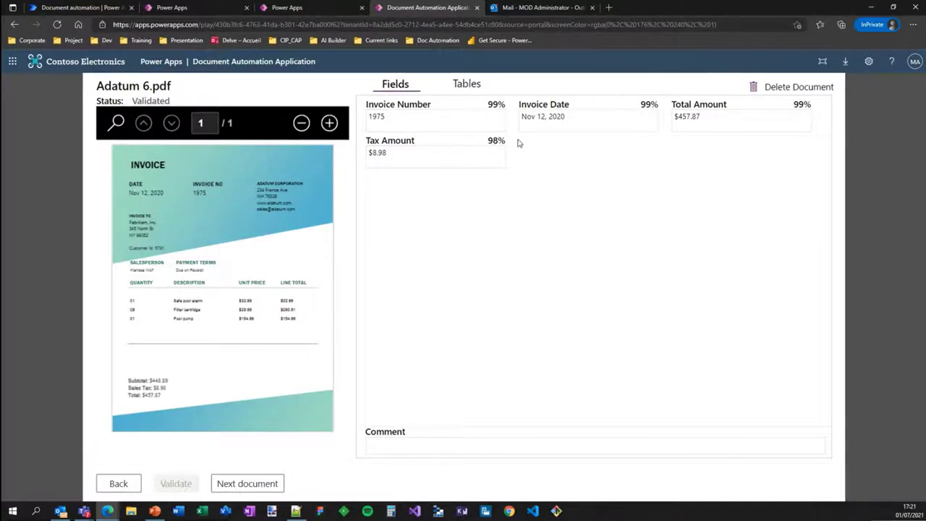
left_click(307, 8)
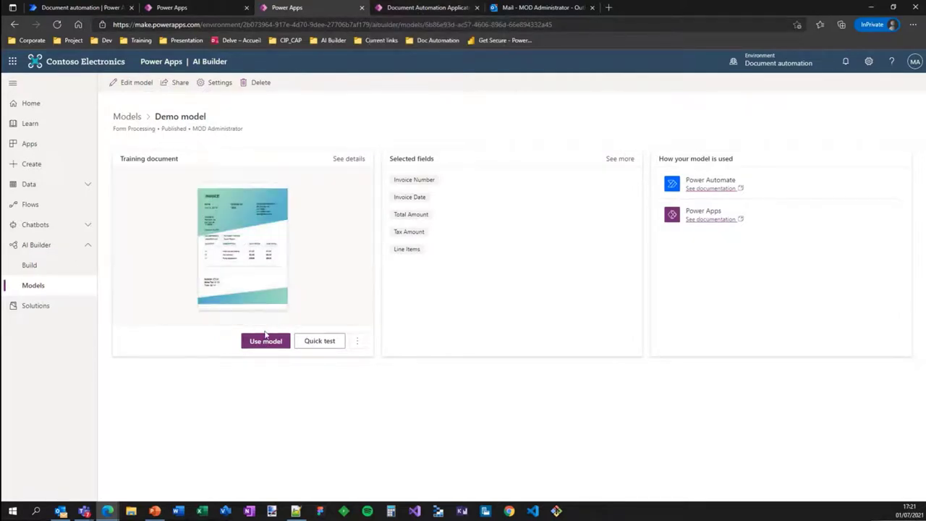
Step: Start a new Power Automate flow from the Demo model using the email-attachment extraction template
left_click(264, 342)
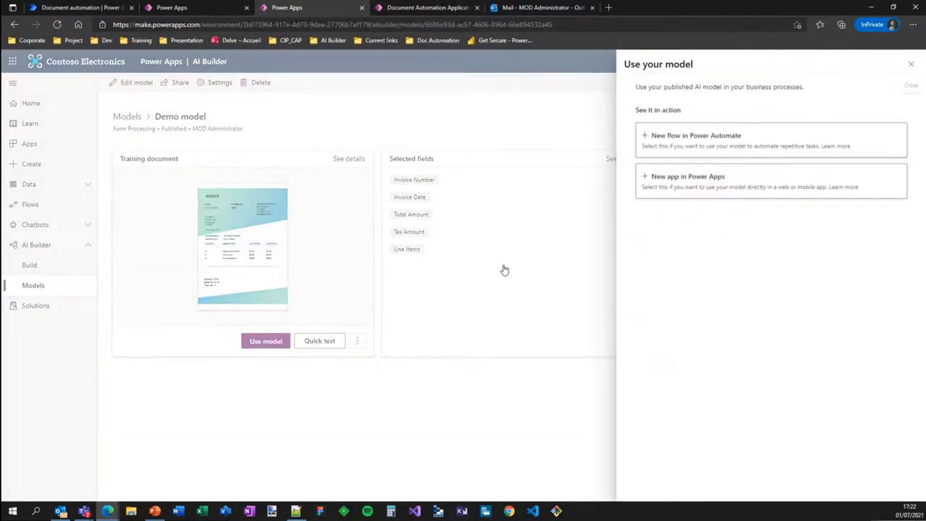
left_click(689, 136)
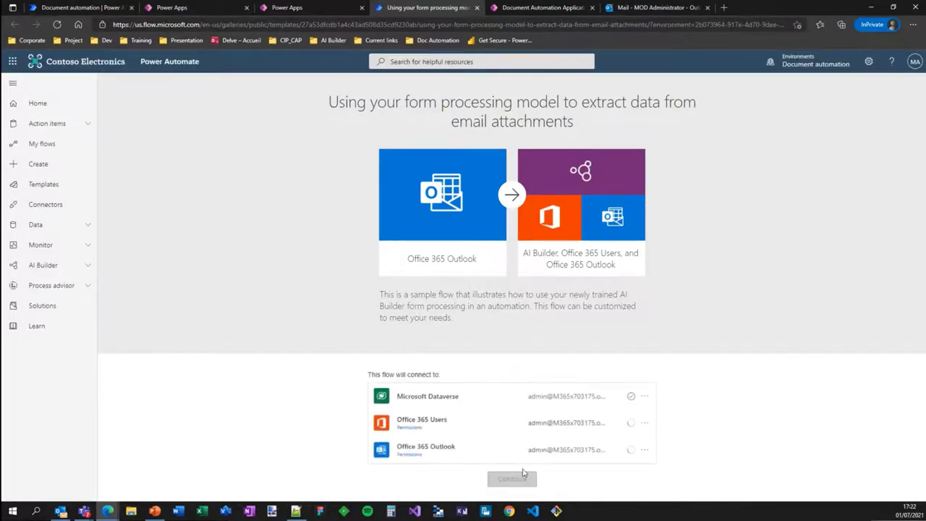
Step: Continue the template, review the new-email trigger, Demo model extraction and 'Document processed' email, then return to Adatum 6.pdf
left_click(513, 480)
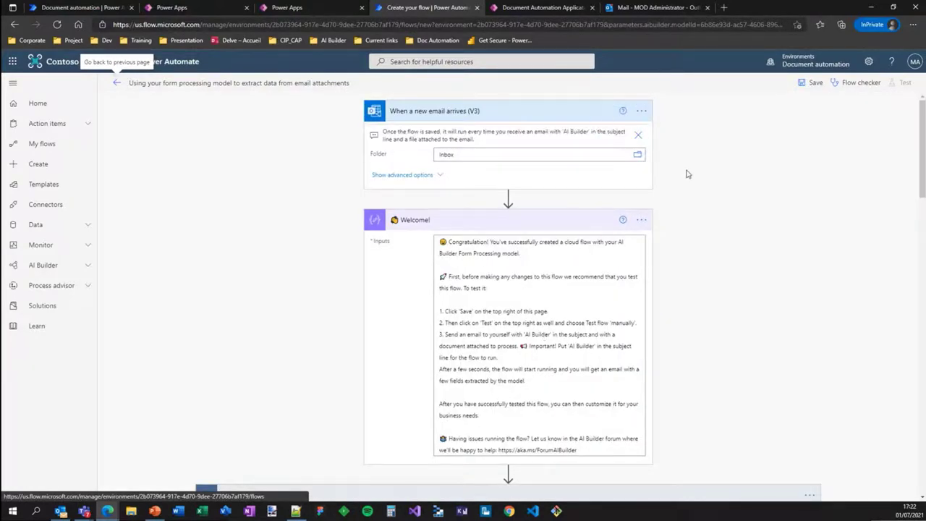
scroll(686, 175, "down", 5)
scroll(689, 180, "down", 5)
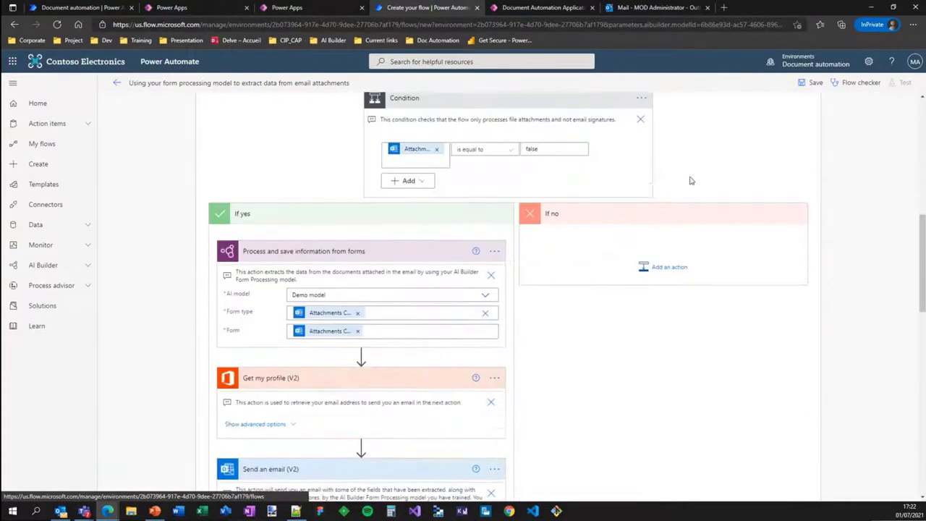
scroll(689, 173, "down", 1)
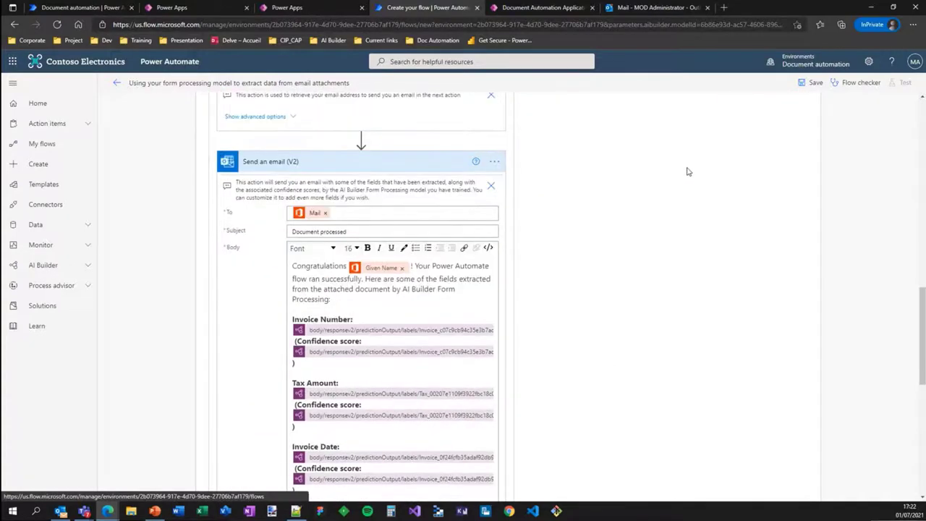
scroll(689, 175, "up", 5)
scroll(689, 174, "up", 5)
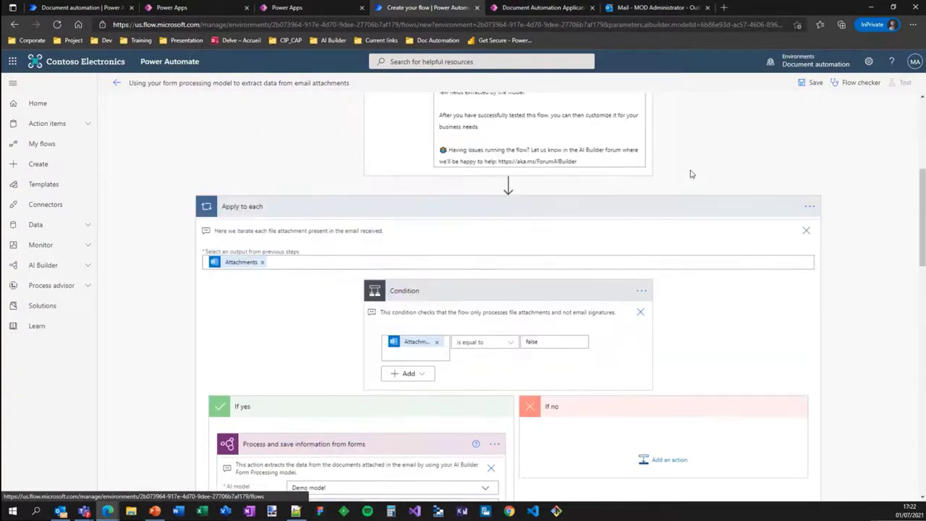
left_click(528, 10)
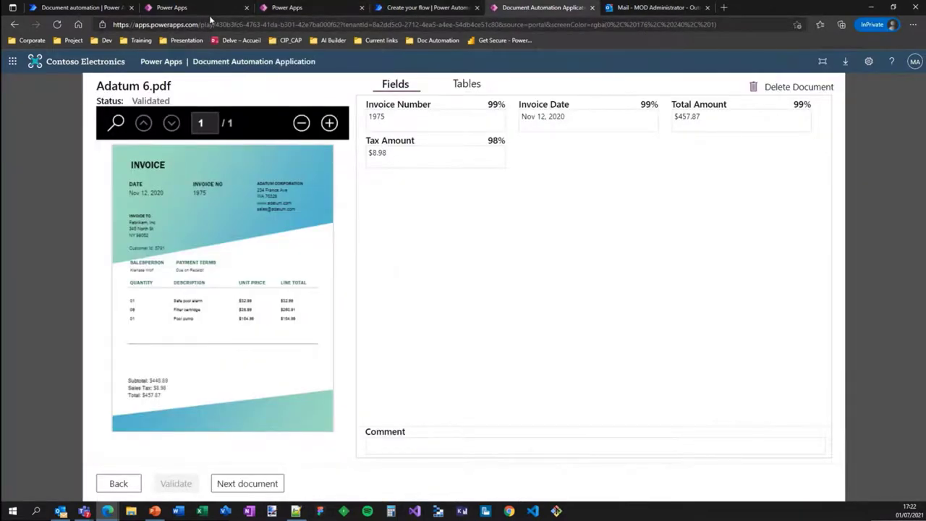
Step: Save and close the Demo model, then open the Email Importer flow in Document automation base kit
left_click(181, 9)
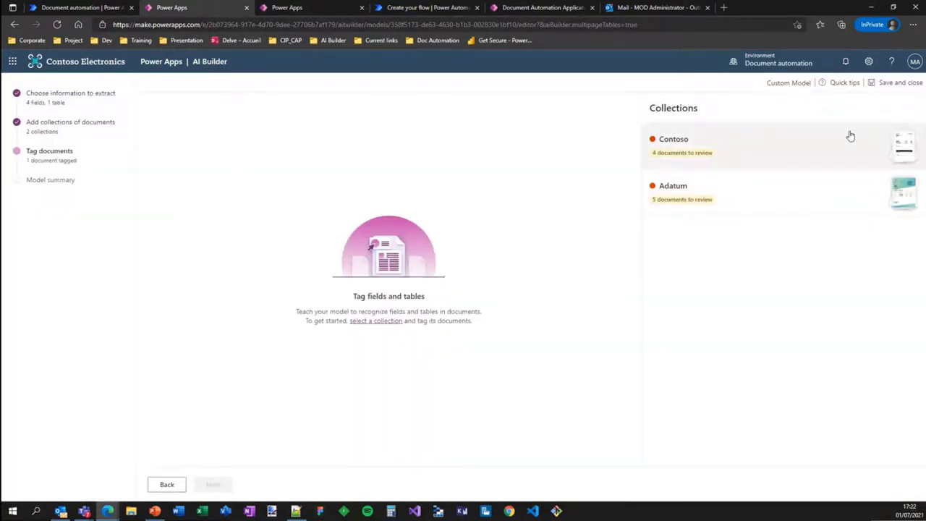
left_click(888, 82)
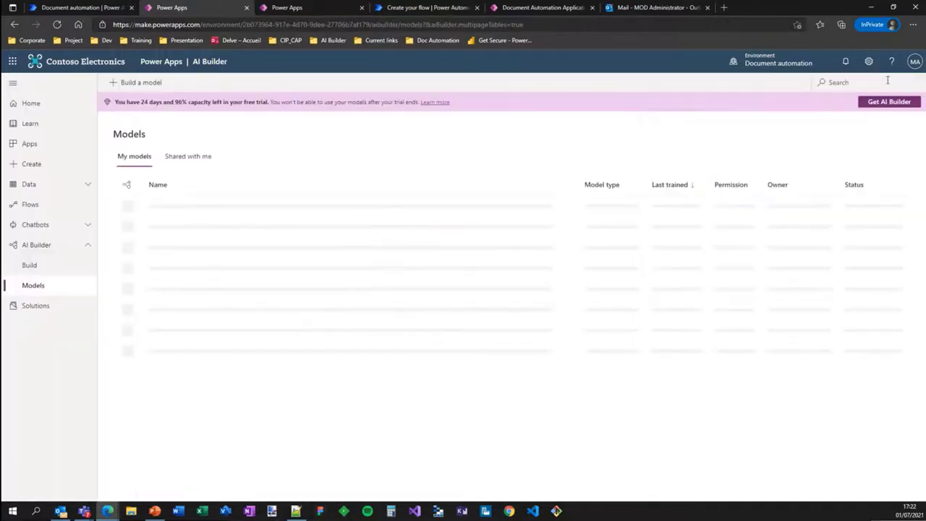
left_click(42, 309)
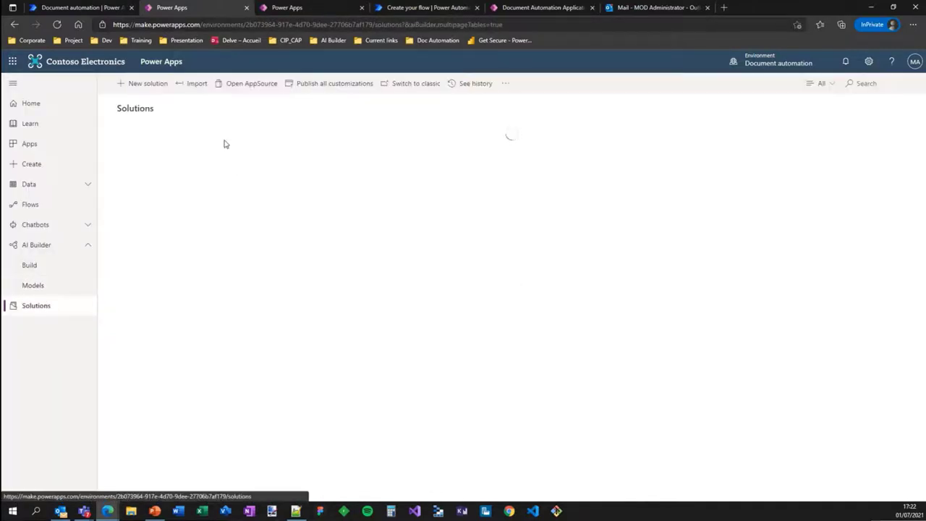
left_click(168, 164)
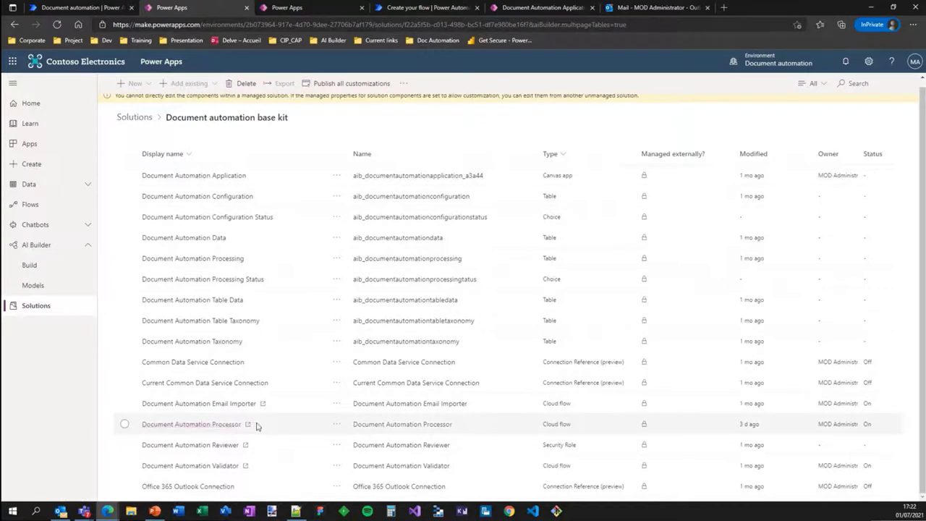
left_click(338, 409)
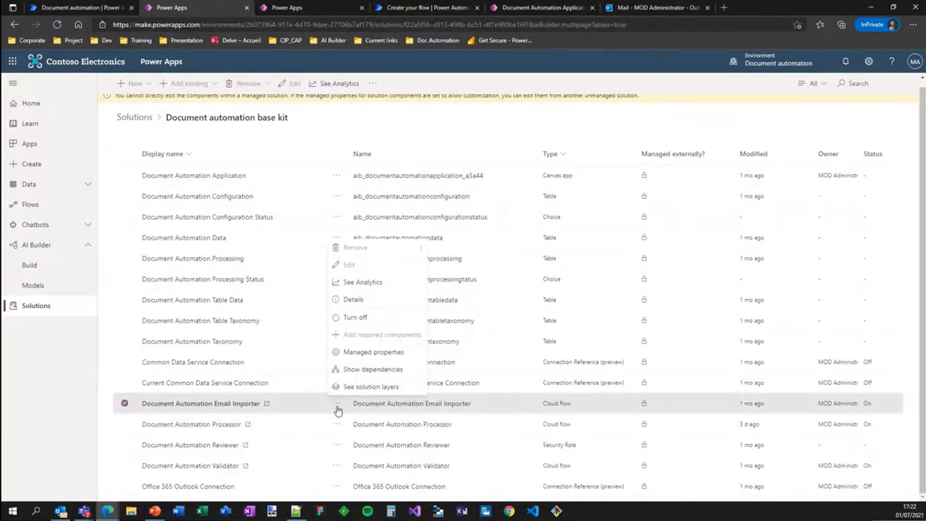
left_click(221, 405)
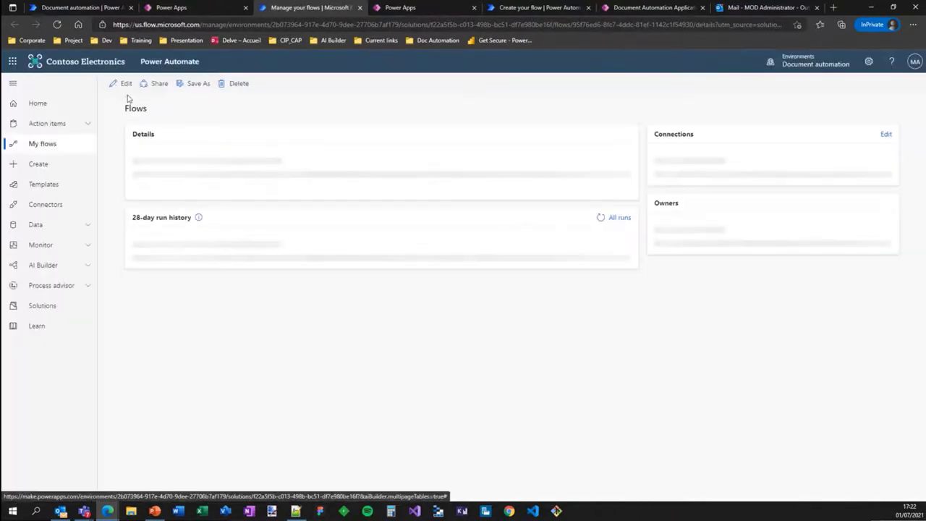
Step: Edit the Email Importer flow, expanding For each attachment, Get configuration and For each configuration
left_click(119, 90)
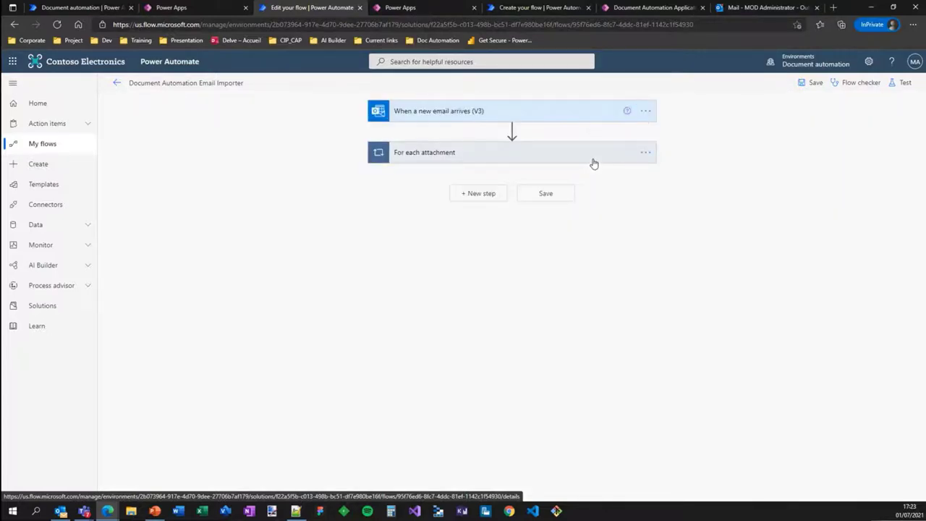
left_click(531, 157)
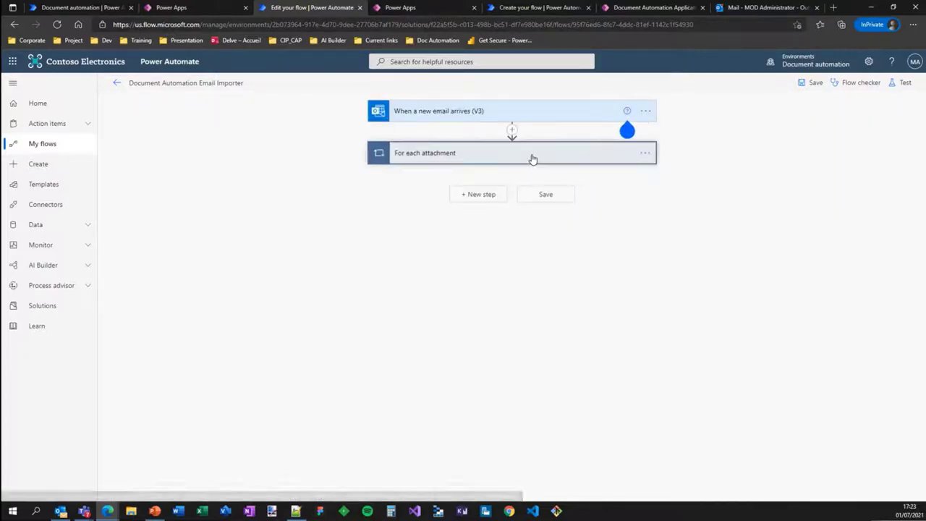
left_click(455, 218)
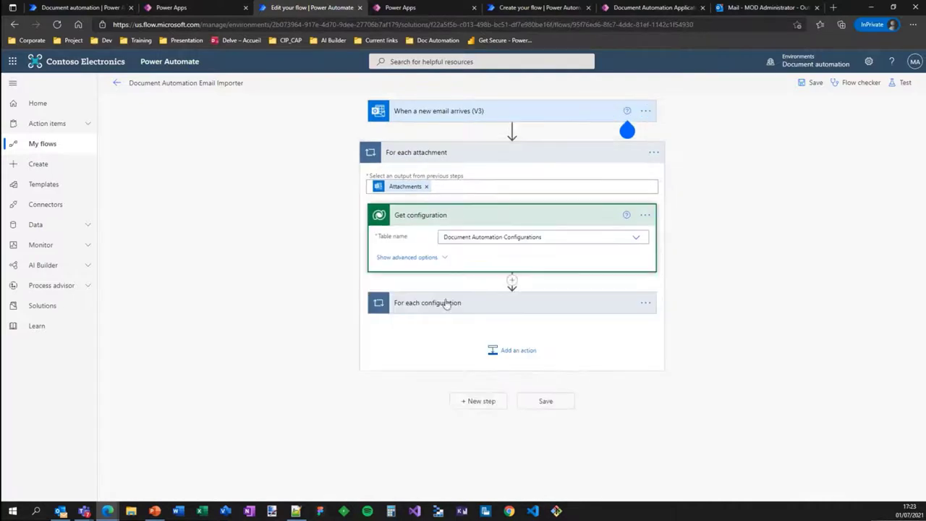
left_click(445, 308)
scroll(510, 299, "down", 2)
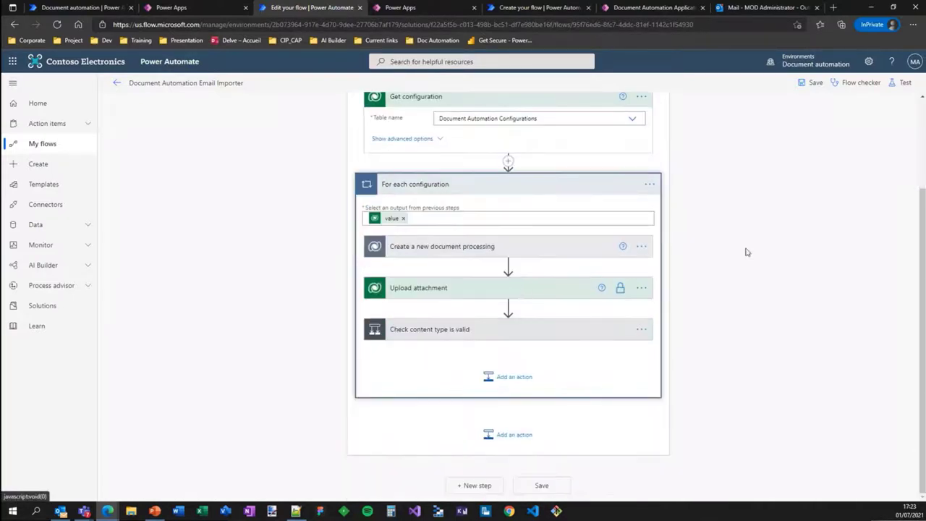
scroll(745, 253, "up", 2)
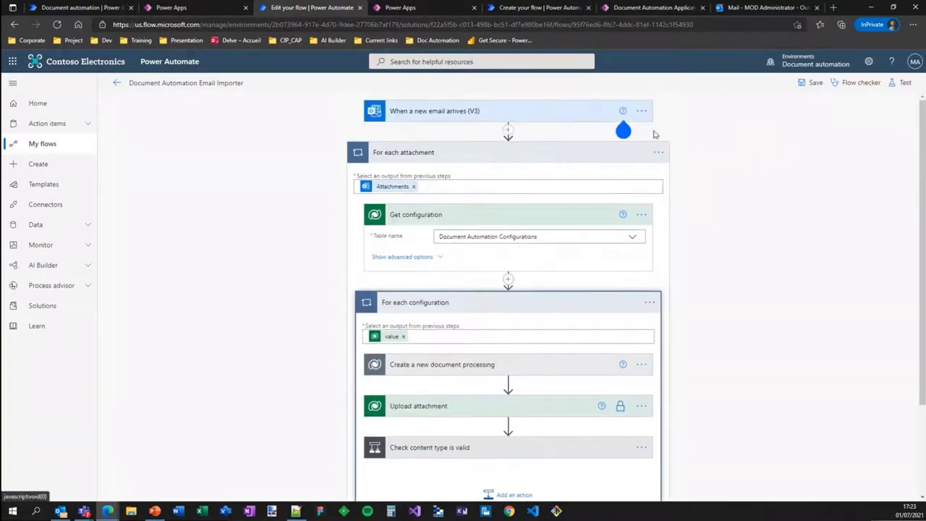
left_click(616, 8)
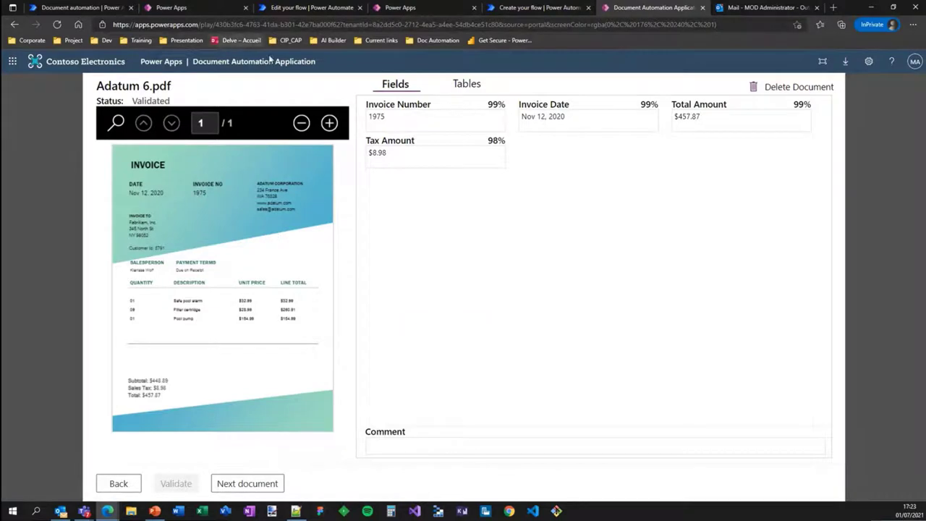
Step: Close the Custom documents solution setup and go back to the Document automation base kit solution
left_click(108, 8)
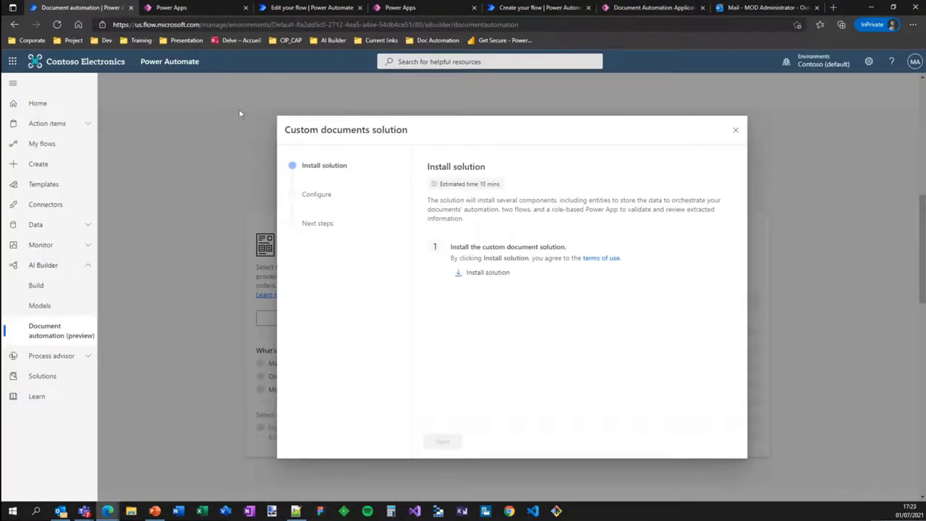
left_click(736, 130)
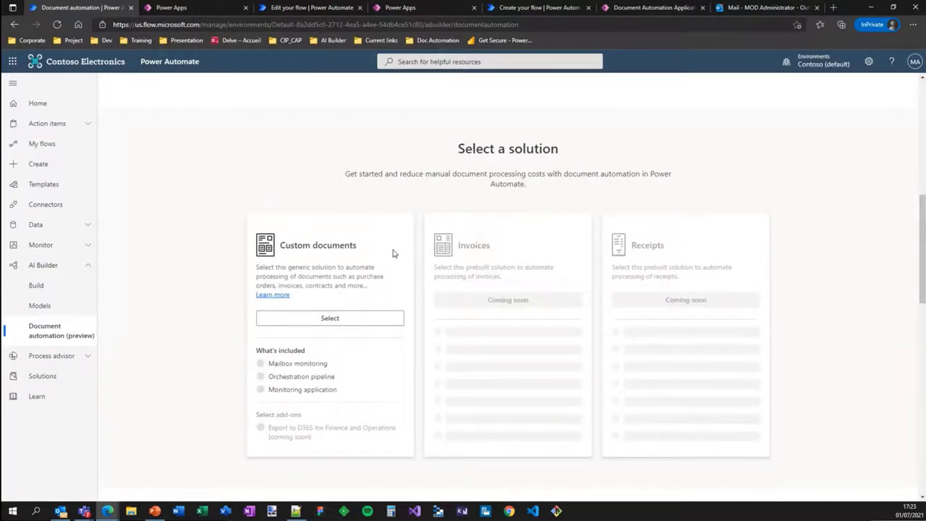
scroll(429, 250, "up", 6)
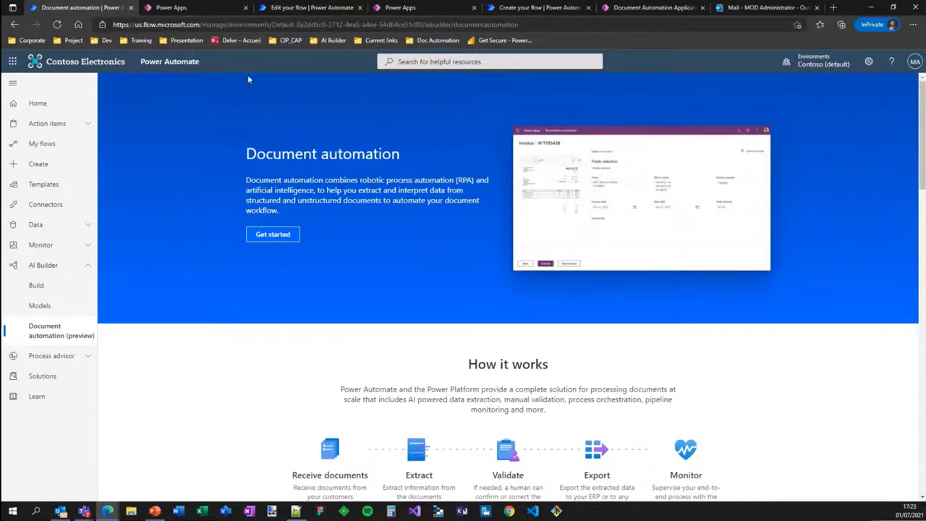
left_click(208, 8)
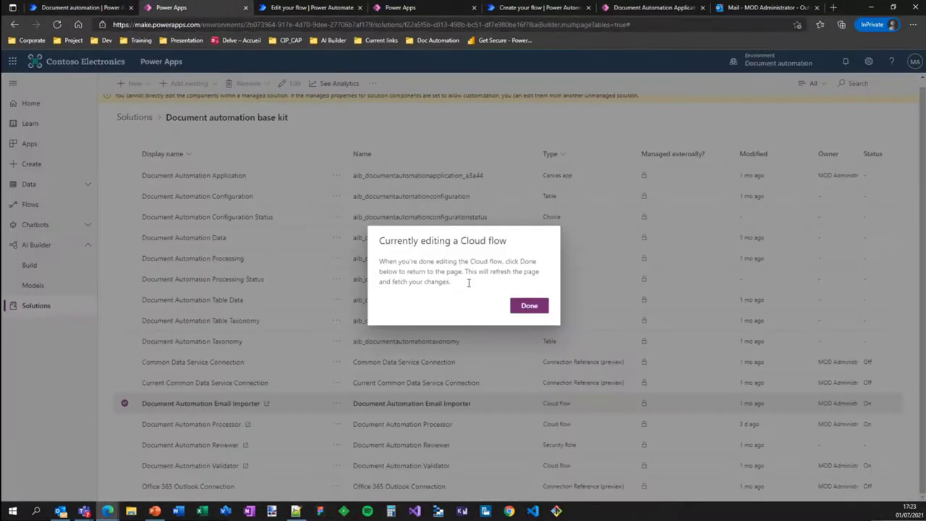
Step: Dismiss the Currently editing a Cloud flow notice with Done and go to AI Builder > Build
left_click(529, 305)
left_click(66, 274)
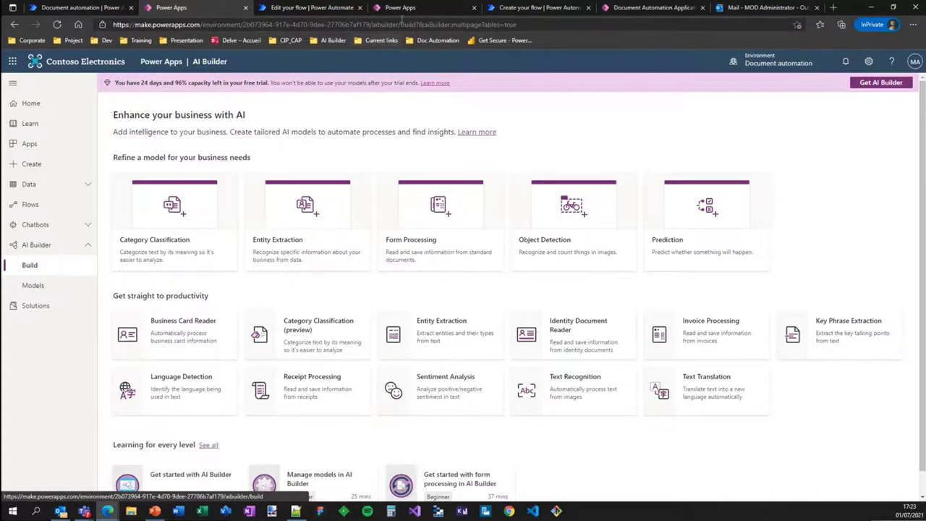
Step: Close the Demo model's Use your model panel and go back to the processed document list
left_click(409, 7)
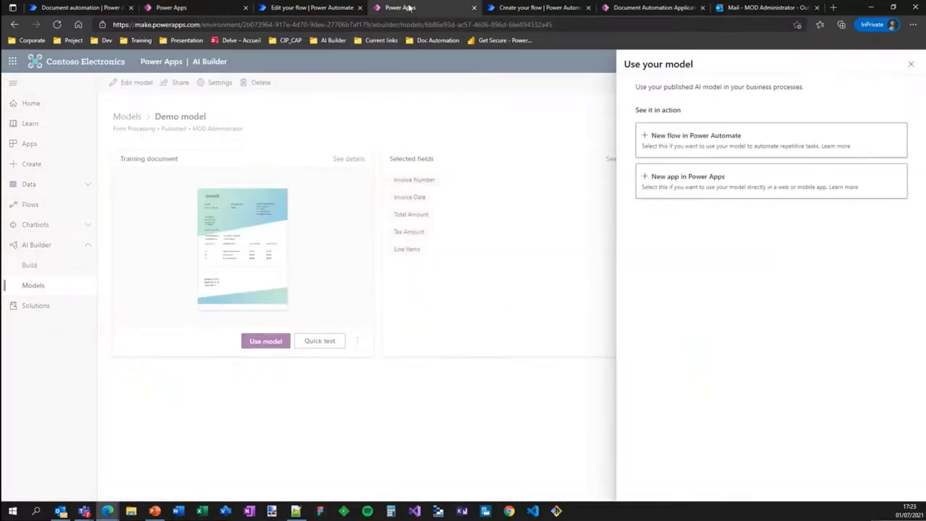
left_click(914, 66)
left_click(651, 7)
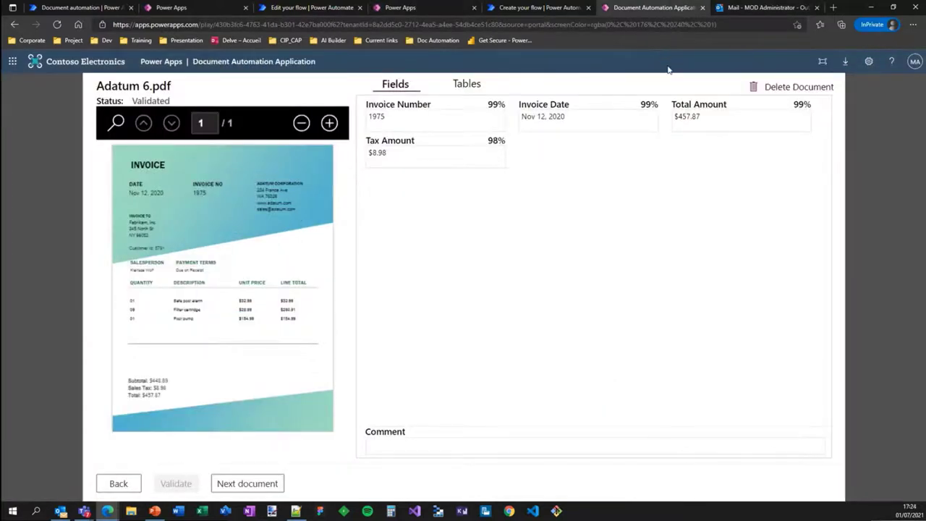
left_click(114, 484)
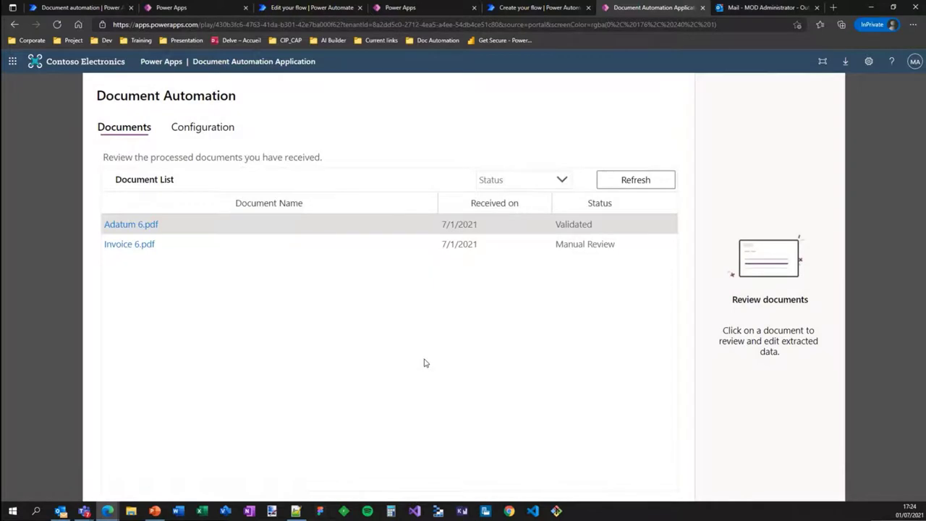